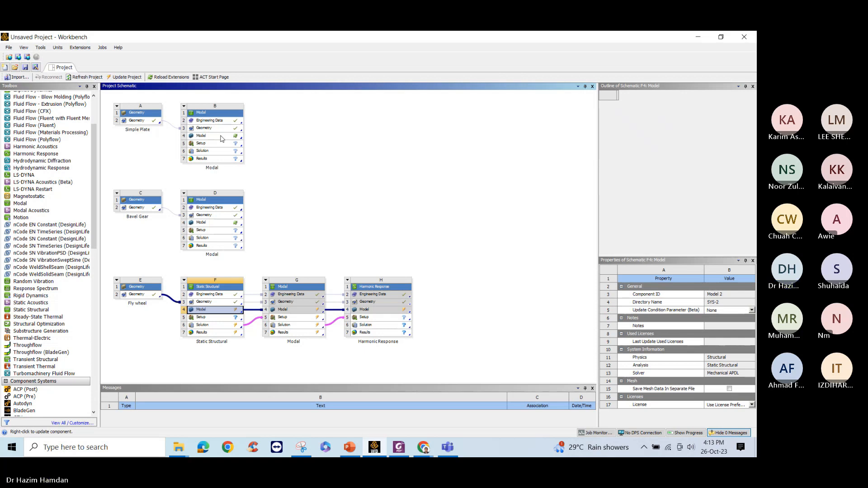
Open the Simple Plate modal system's model for editing and set the units to U.S. Customary (in, lbm, lbf, °F, s, V, A).
right_click(221, 138)
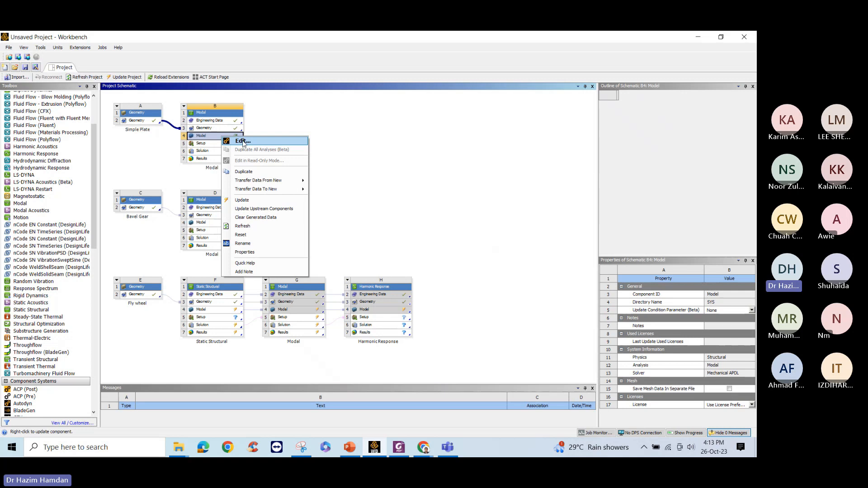
left_click(244, 141)
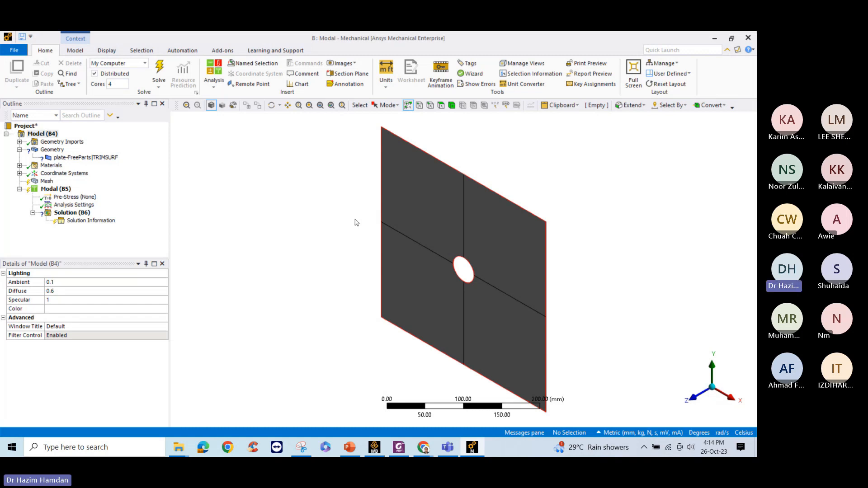
left_click(386, 73)
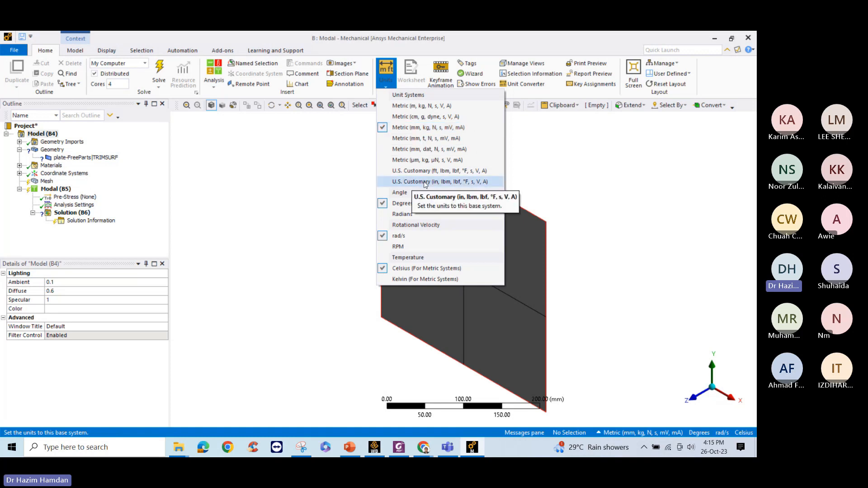
key("Escape")
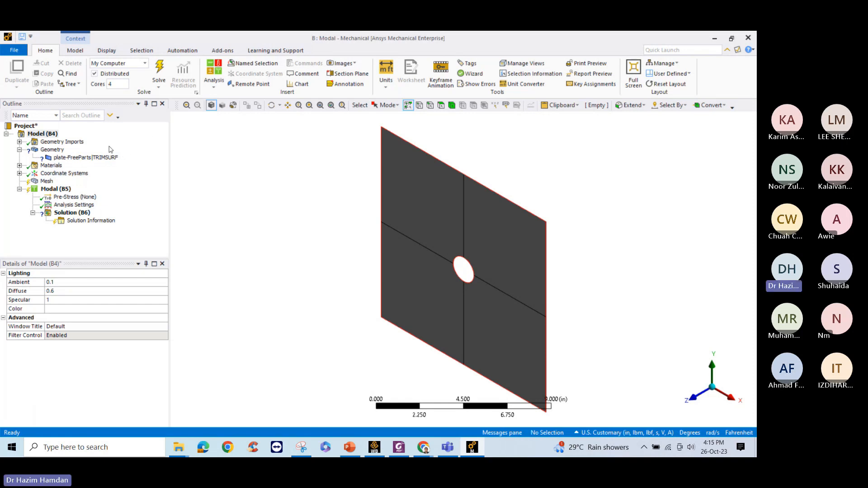
Set the thickness of the plate surface body to 0.1 in.
left_click(53, 150)
left_click(88, 157)
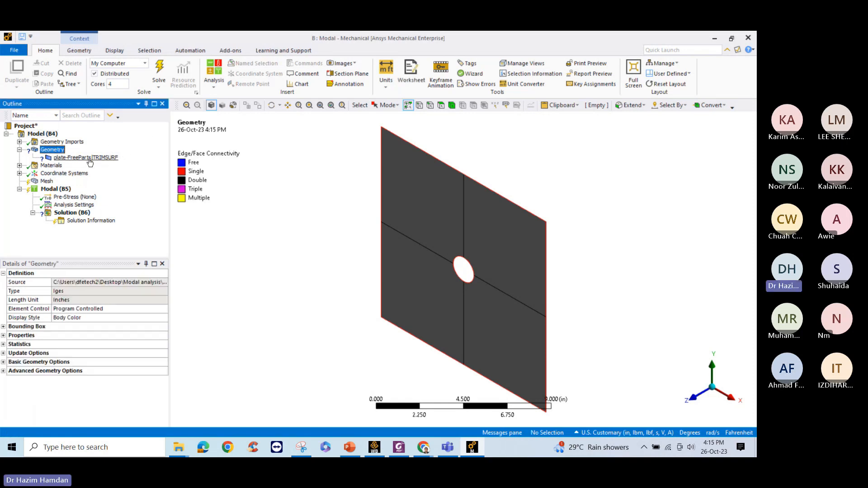
left_click(91, 353)
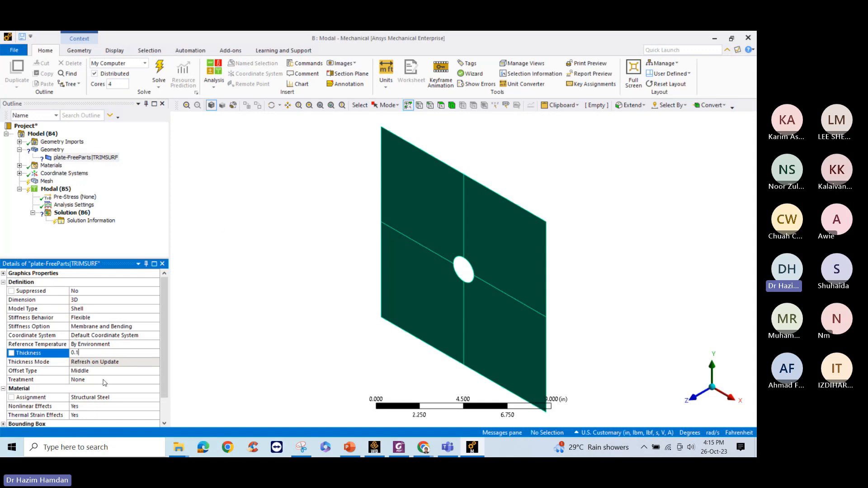
Check the material assignment options of the plate body.
left_click(125, 401)
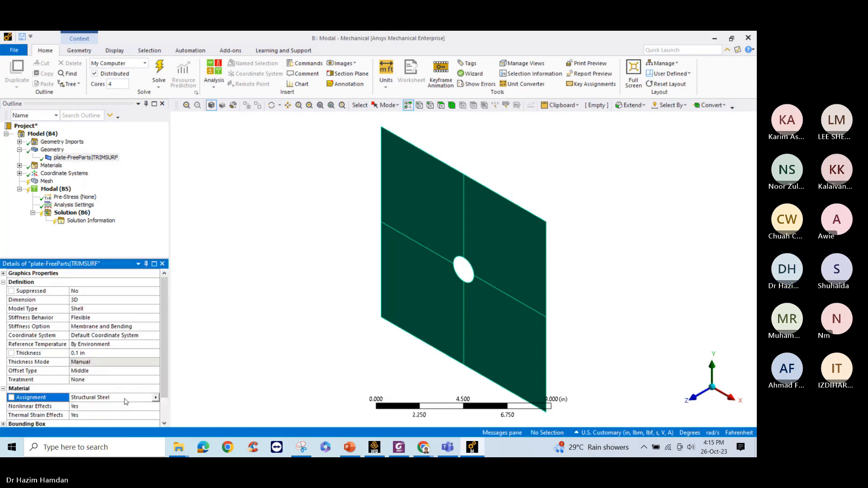
left_click(156, 398)
left_click(155, 397)
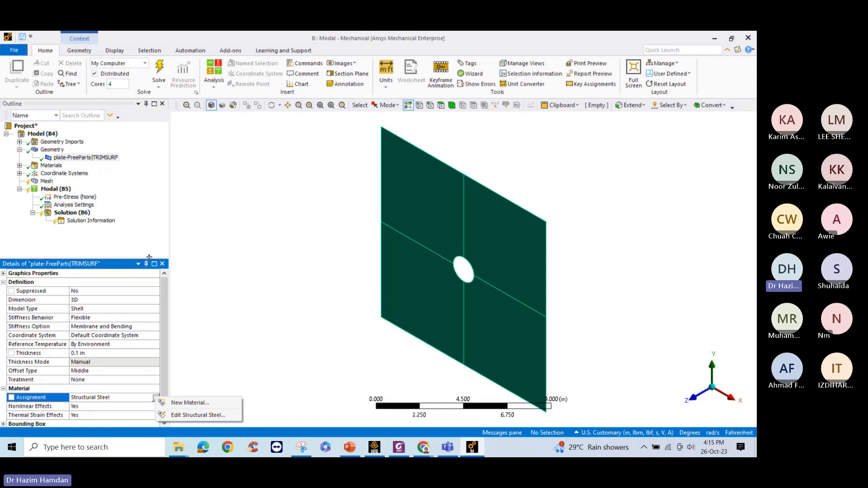
left_click(69, 157)
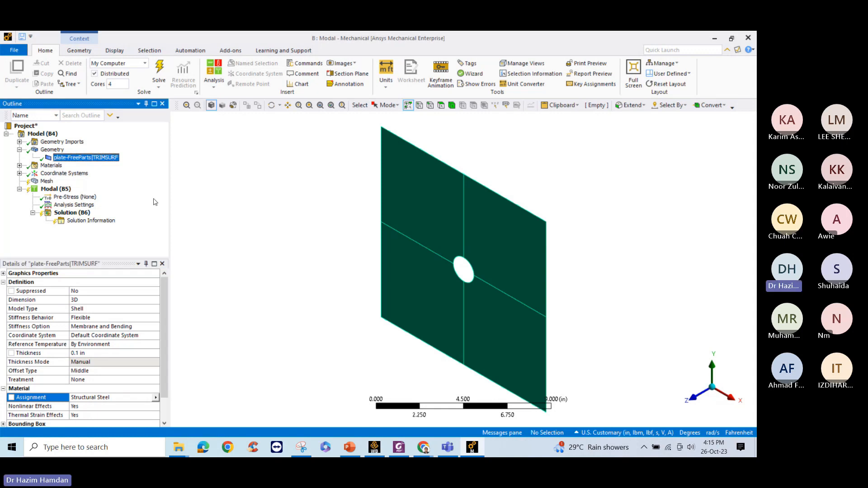
Set the global mesh element size to 0.1 in.
left_click(51, 182)
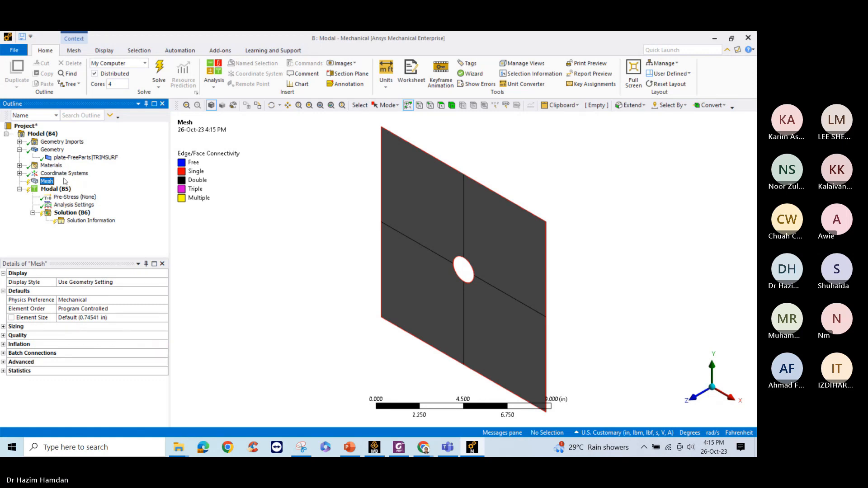
left_click(104, 317)
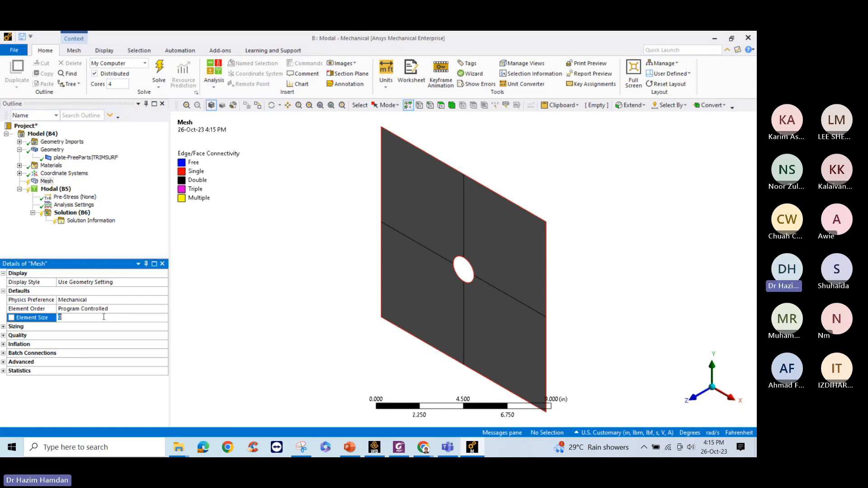
type("0.1")
left_click(92, 240)
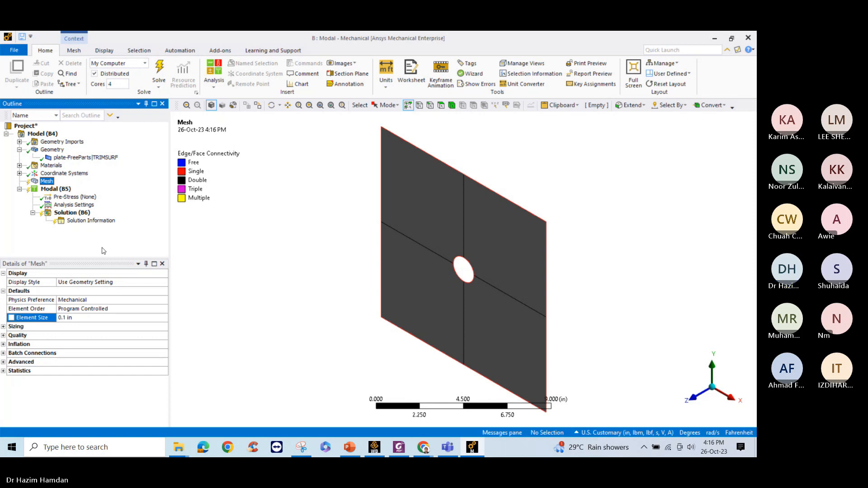
Generate the plate mesh and inspect the elements around the central hole.
right_click(56, 181)
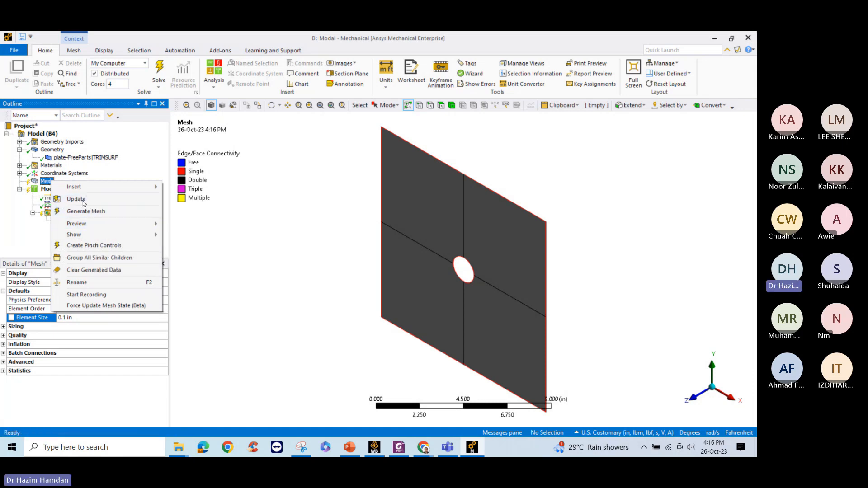
left_click(89, 211)
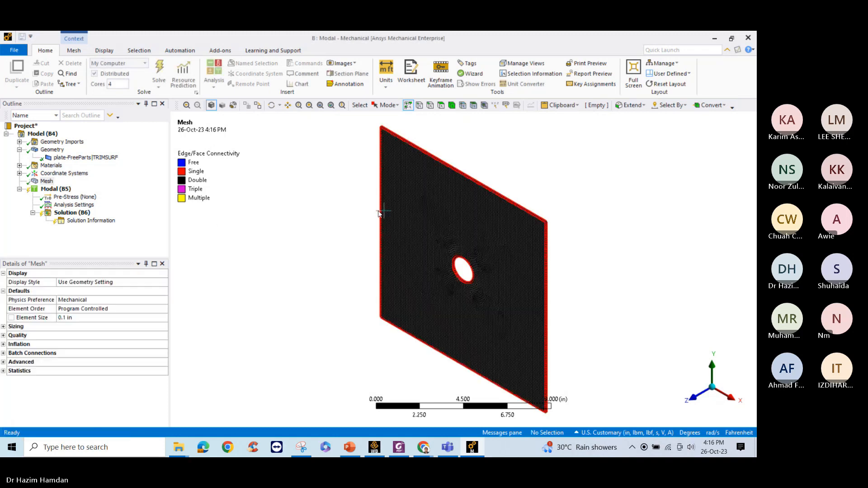
scroll(466, 264, "up", 2)
scroll(466, 263, "up", 2)
scroll(467, 264, "down", 1)
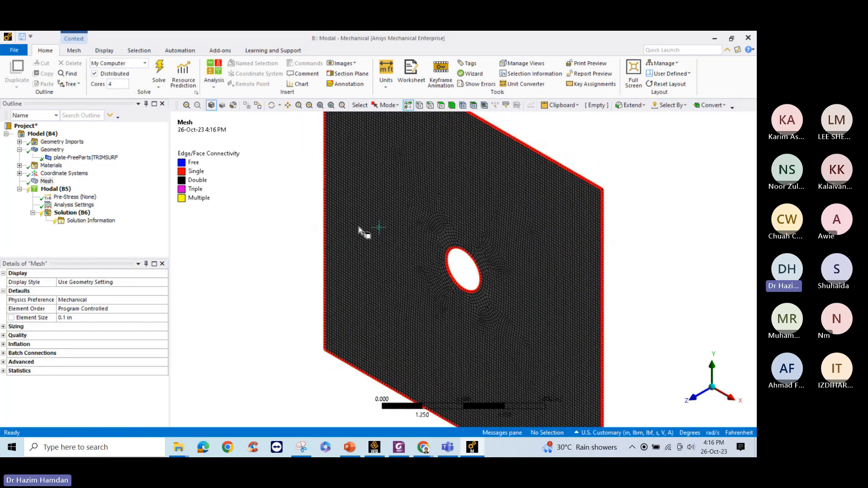
Switch the selection filter to edges and add a fixed support to the modal analysis.
left_click(56, 189)
right_click(69, 189)
mouse_move(183, 196)
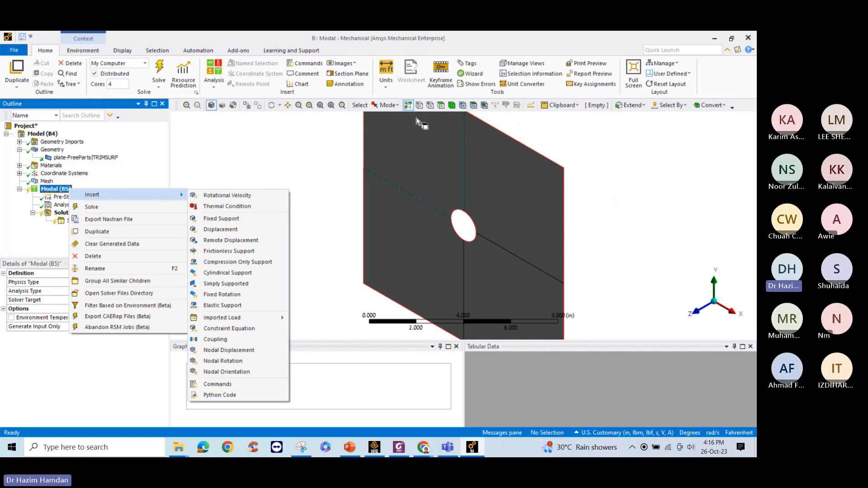
left_click(430, 105)
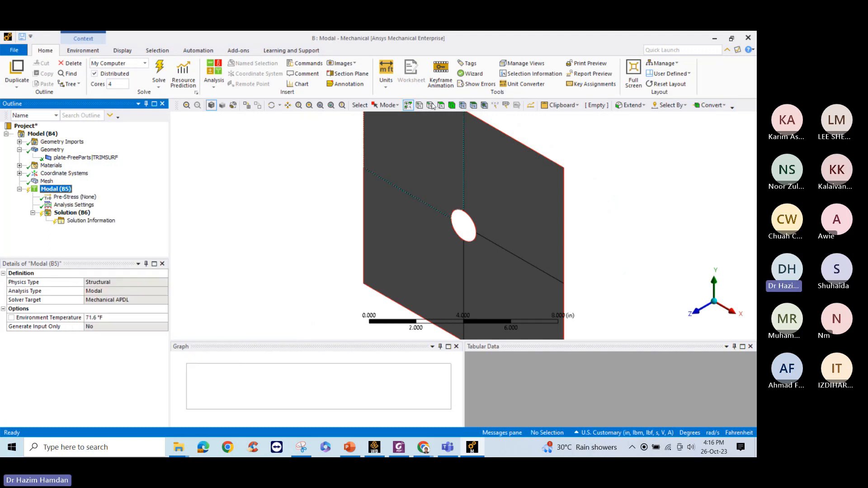
right_click(64, 188)
mouse_move(117, 193)
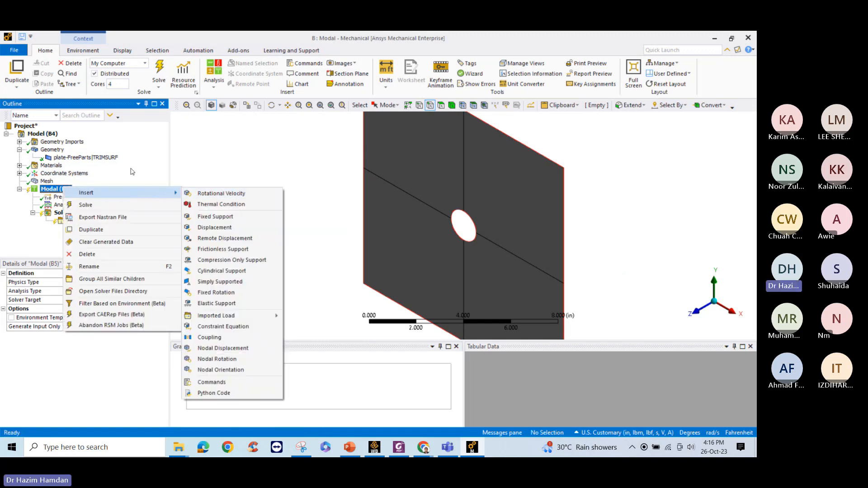
left_click(289, 169)
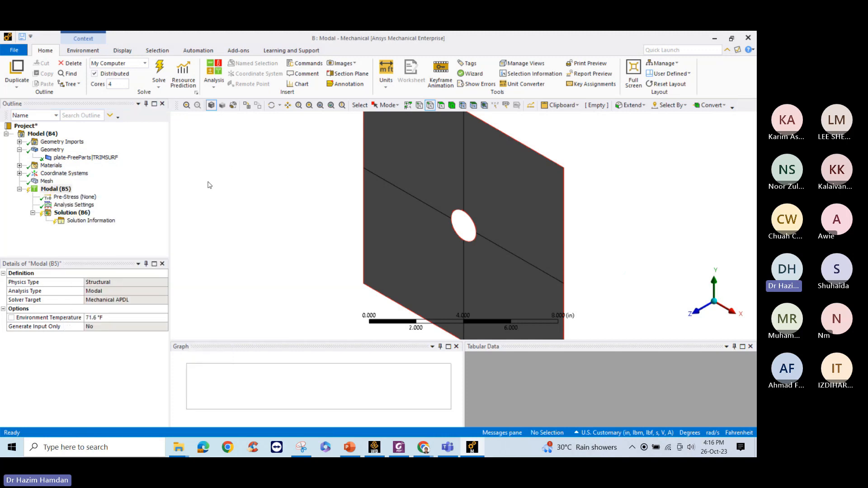
right_click(63, 189)
mouse_move(134, 195)
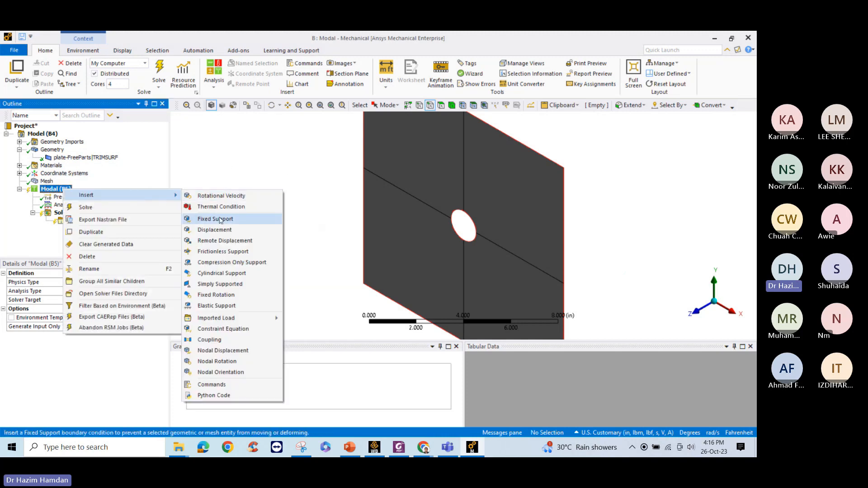
left_click(229, 219)
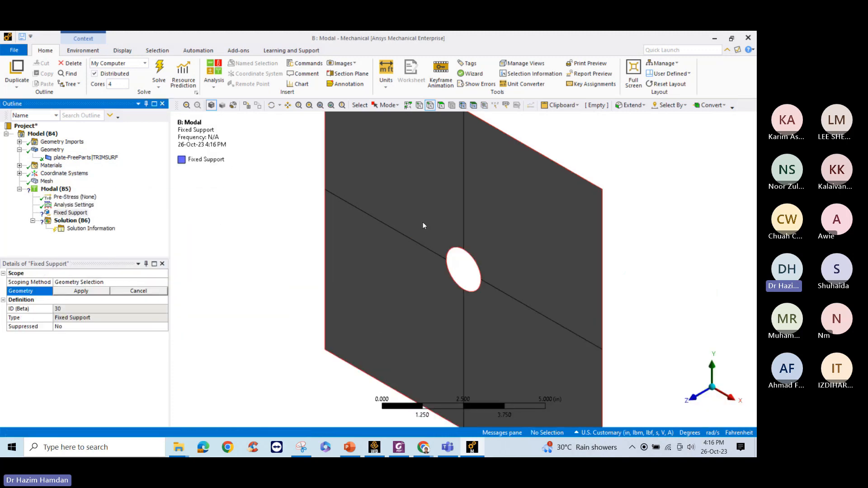
Scope the fixed support to the four edges of the plate's central hole.
left_click(454, 253)
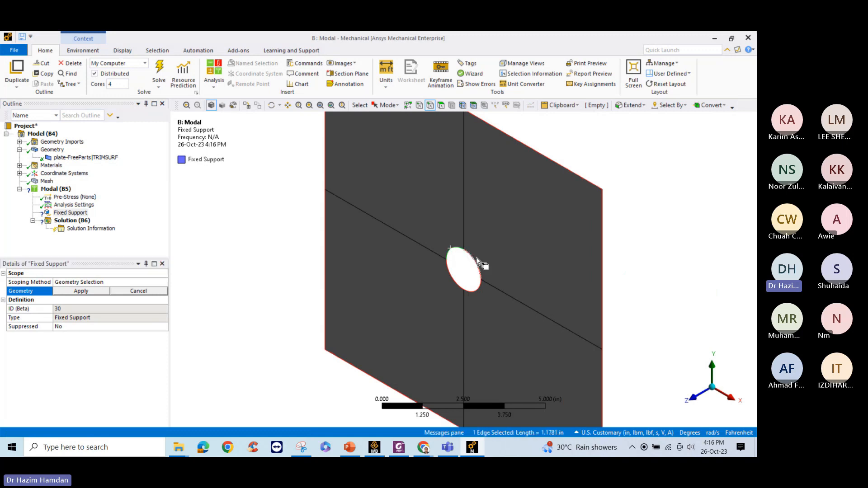
left_click(480, 265, "ctrl")
left_click(472, 290, "ctrl")
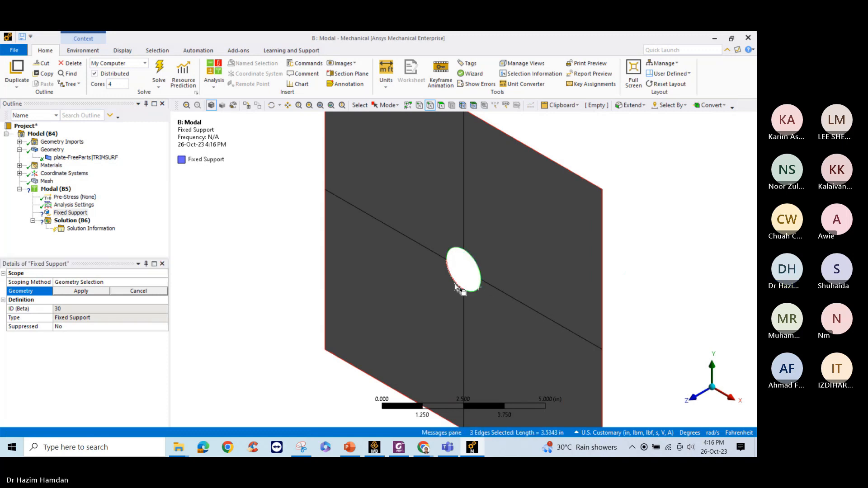
left_click(451, 279, "ctrl")
left_click(80, 291)
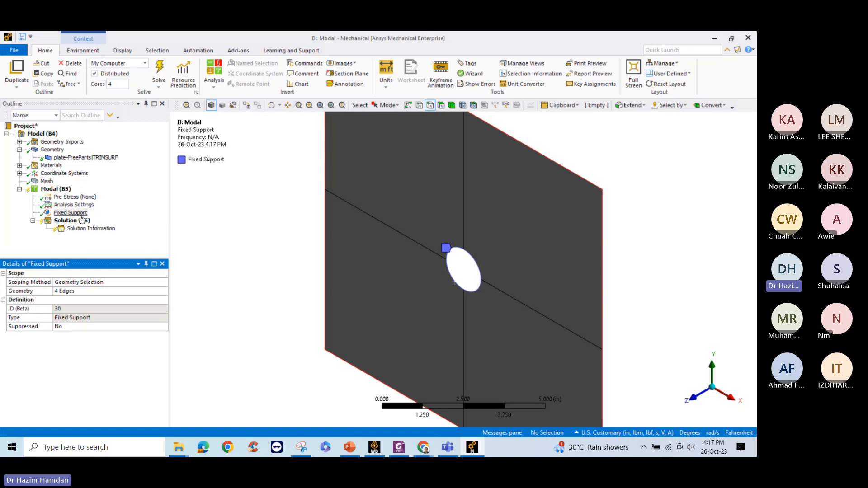
Set the maximum number of modes to find to 10 in the modal analysis settings.
left_click(74, 204)
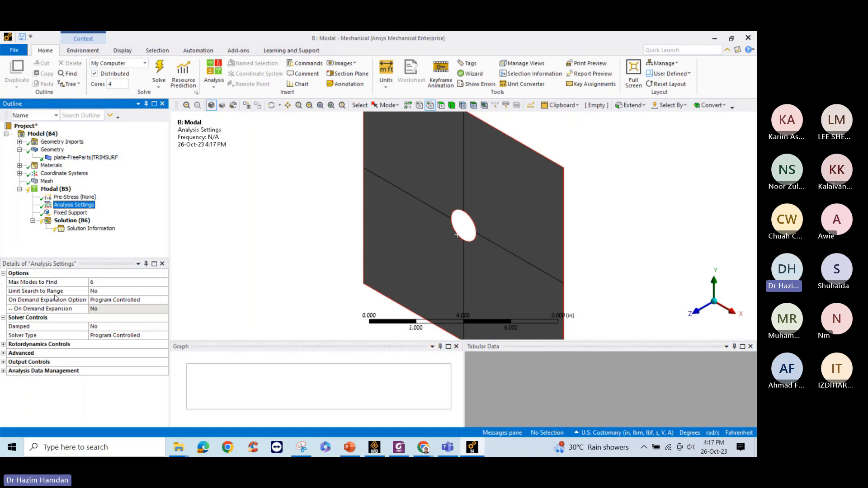
left_click(102, 283)
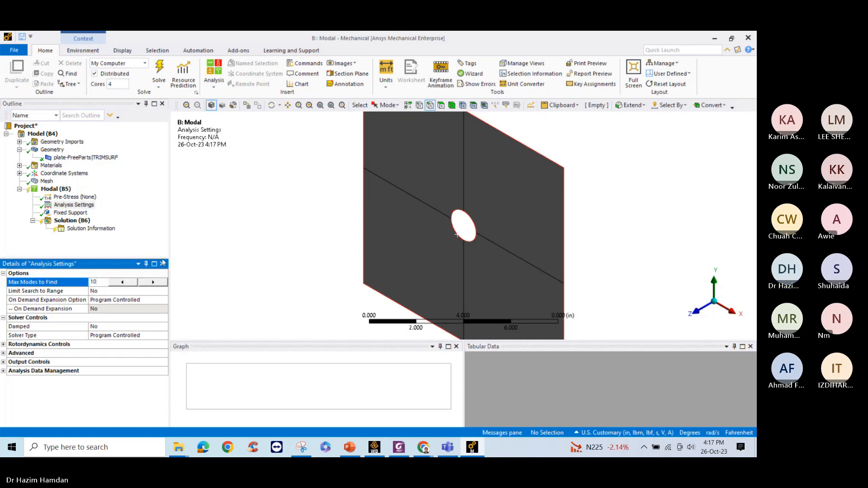
key("Return")
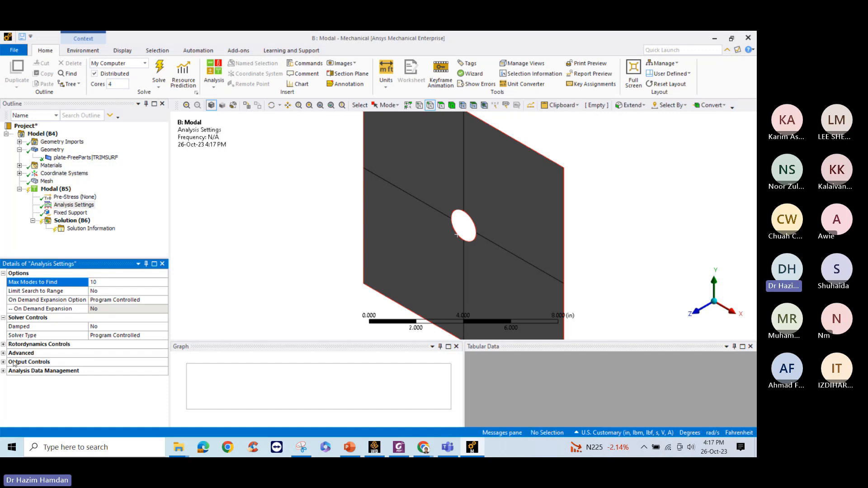
Solve the modal analysis and display the solution's mode frequencies.
left_click(70, 214)
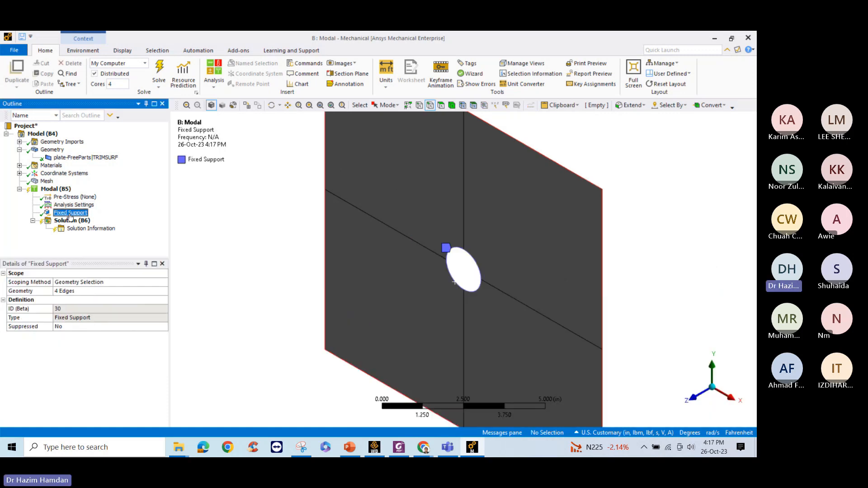
left_click(158, 68)
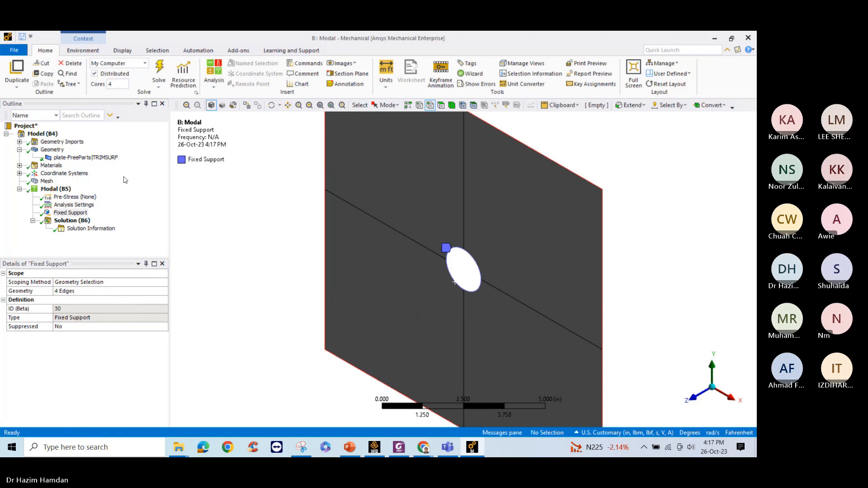
left_click(70, 221)
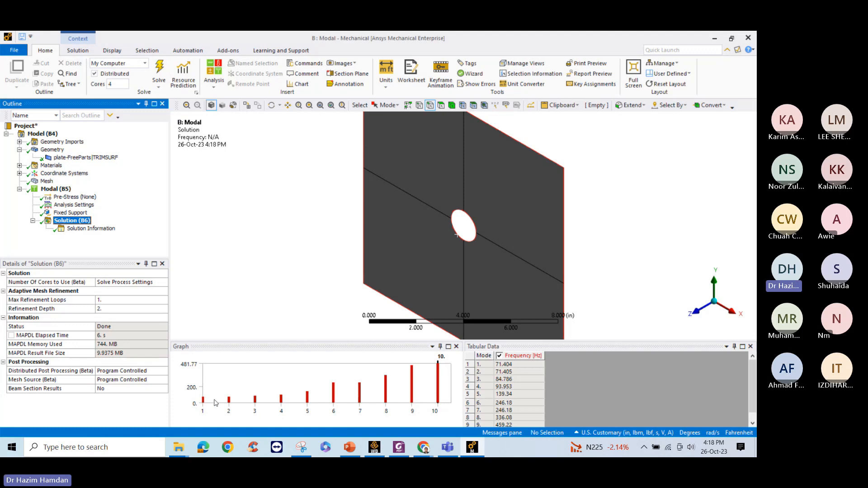
Create mode shape results for all ten modes from the frequency table, and select the solution branch.
left_click(518, 357)
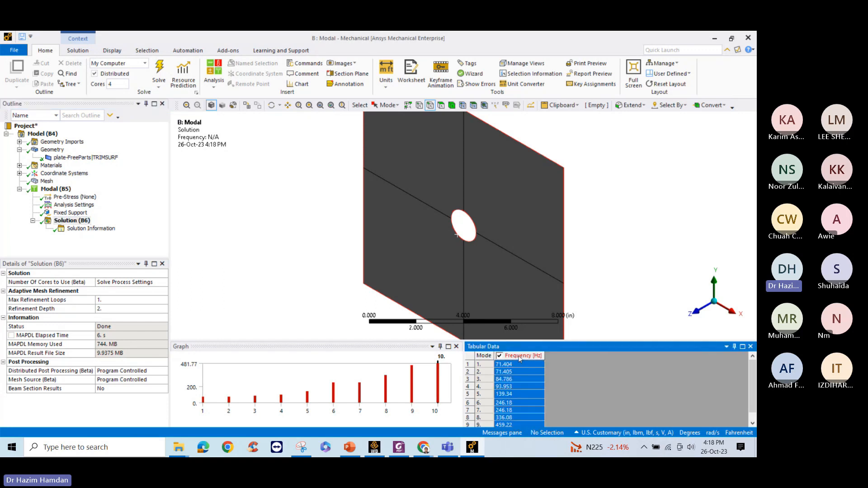
right_click(520, 358)
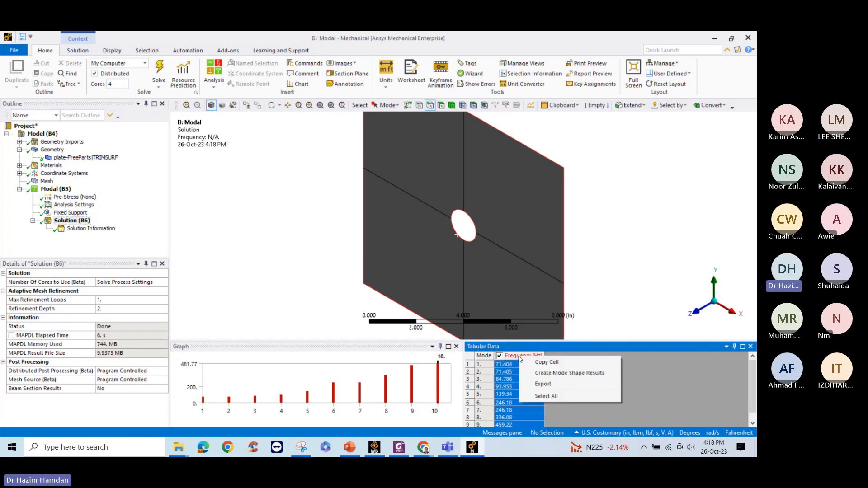
left_click(549, 375)
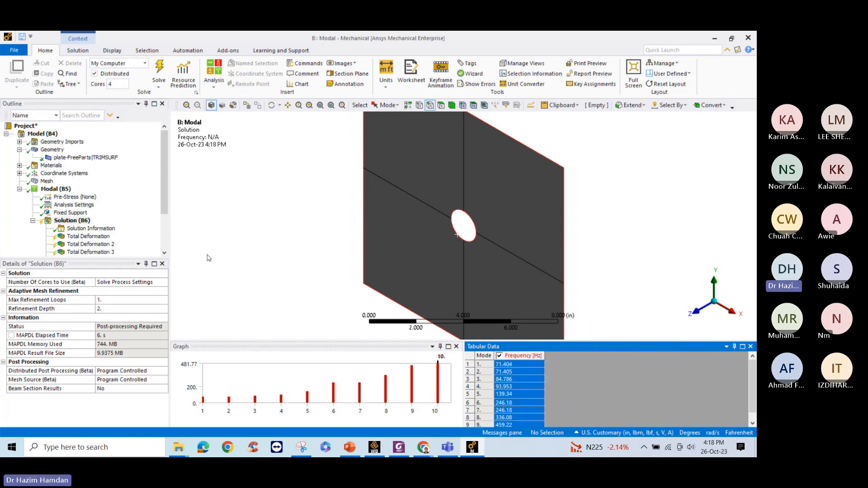
scroll(118, 220, "down", 2)
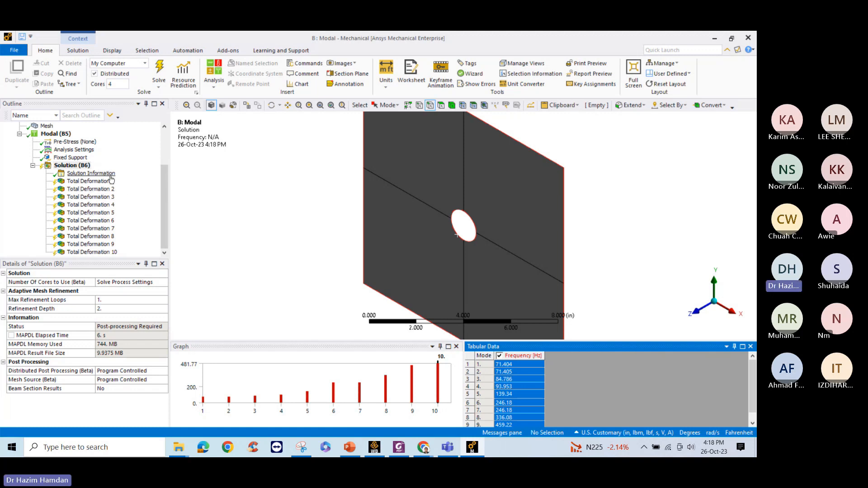
left_click(73, 165)
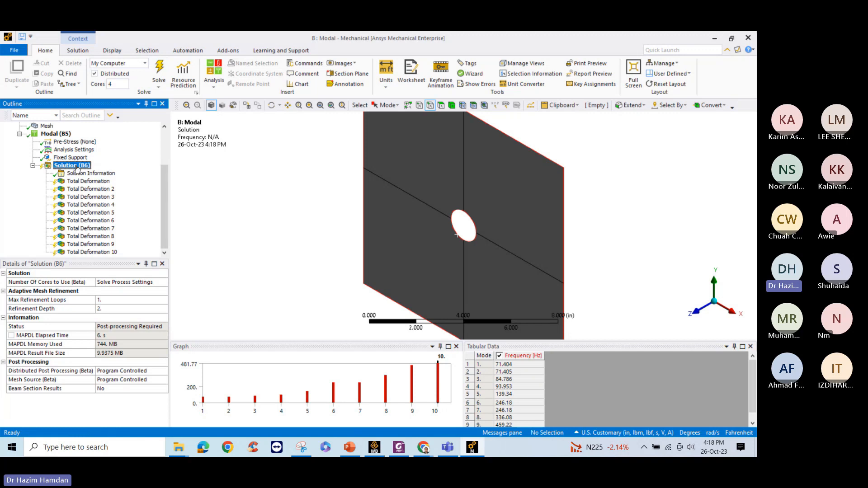
Evaluate all mode shape results and display the first mode's total deformation.
right_click(76, 165)
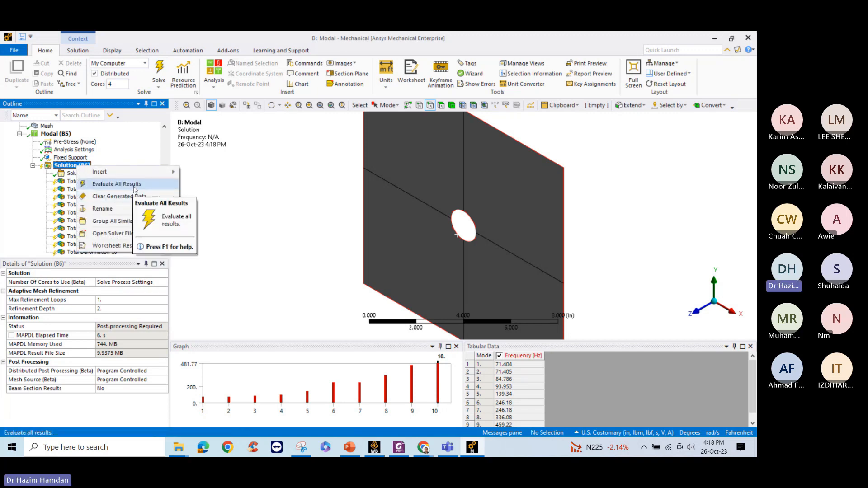
left_click(130, 185)
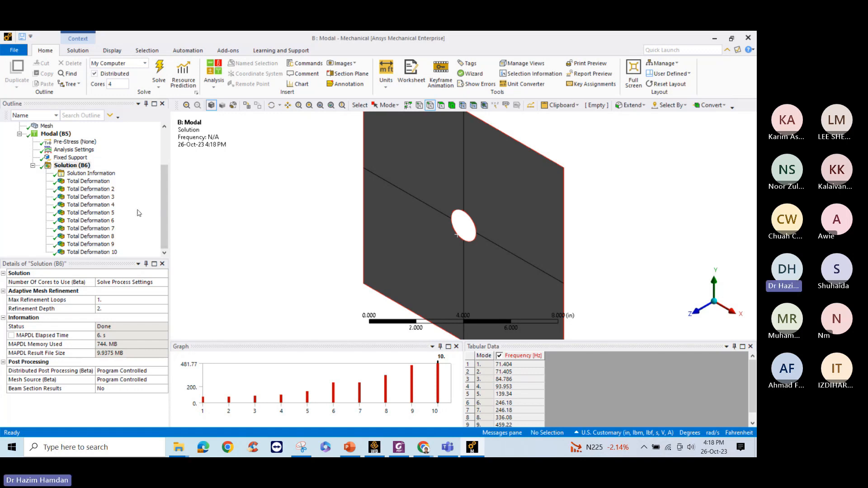
left_click(101, 175)
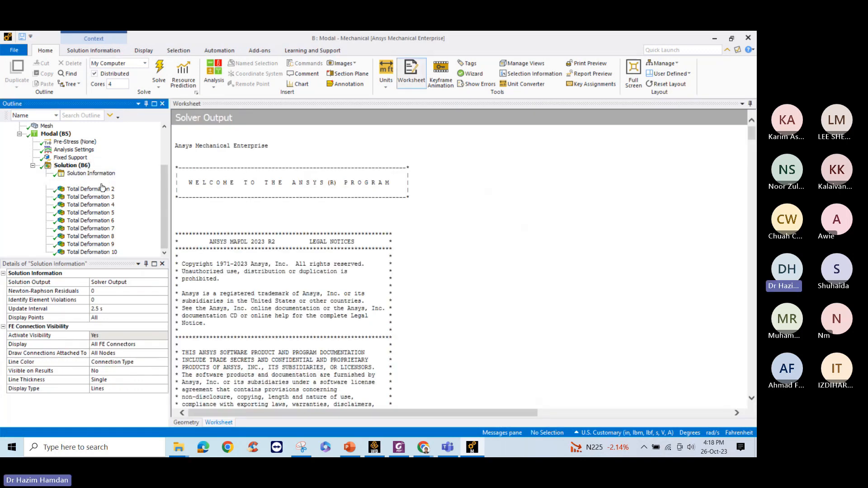
left_click(96, 181)
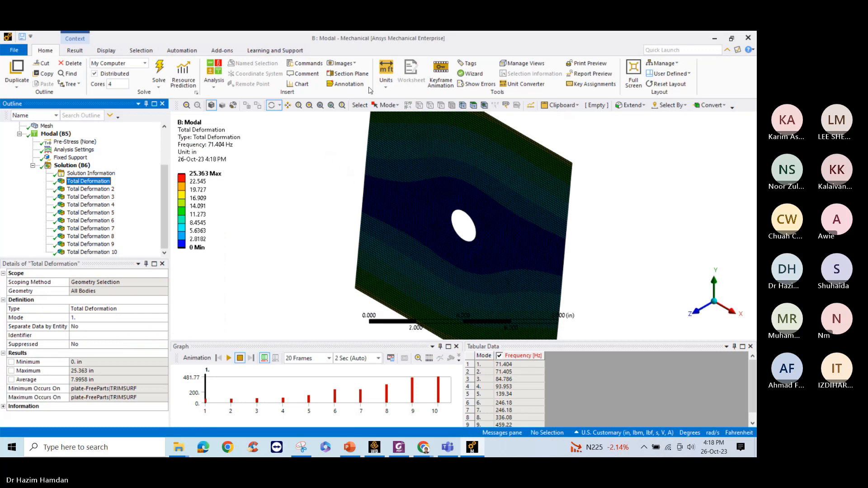
Hide the mesh edges on the total deformation contour plot so only the colour bands show.
left_click(76, 51)
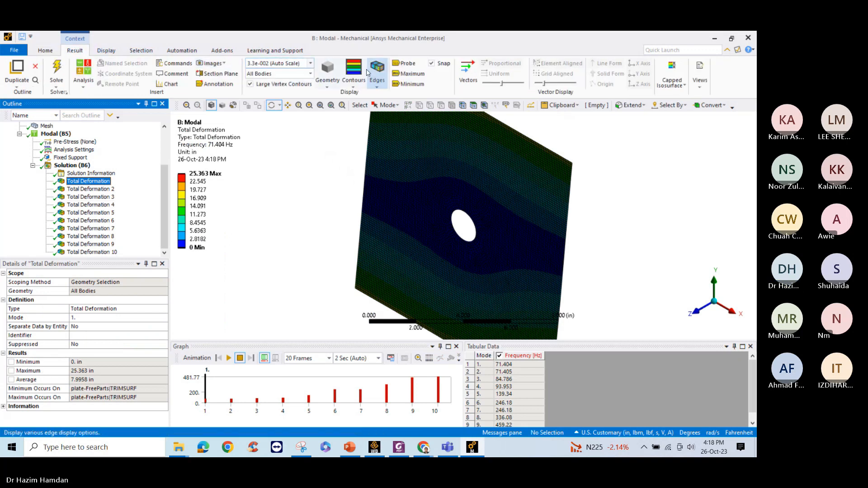
left_click(376, 80)
left_click(394, 127)
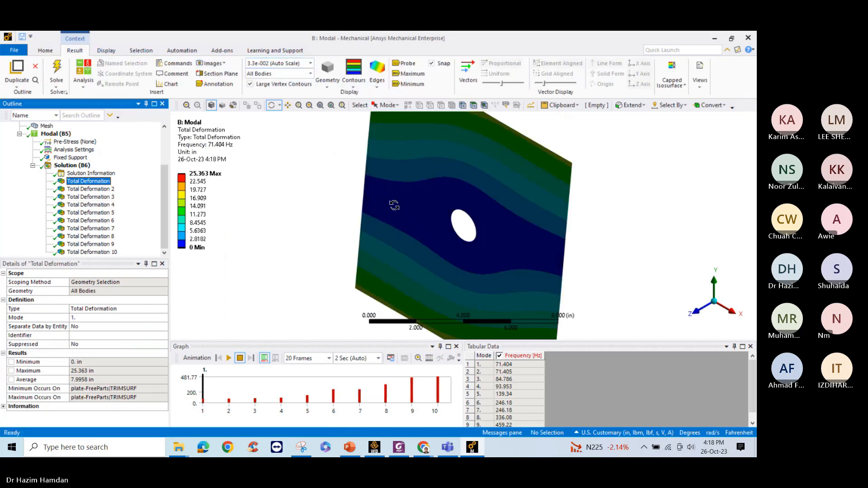
scroll(387, 217, "down", 3)
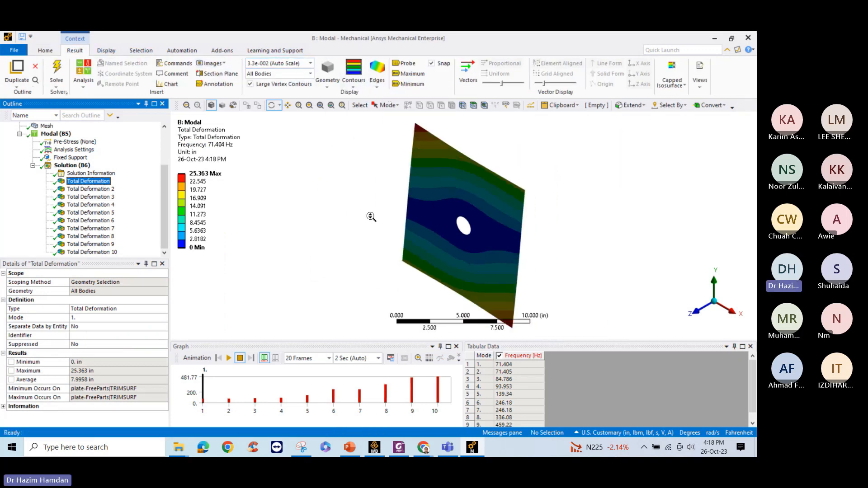
Review the total deformation mode shapes one after another from mode 2 through mode 10.
left_click(94, 189)
left_click(95, 197)
left_click(96, 205)
left_click(98, 212)
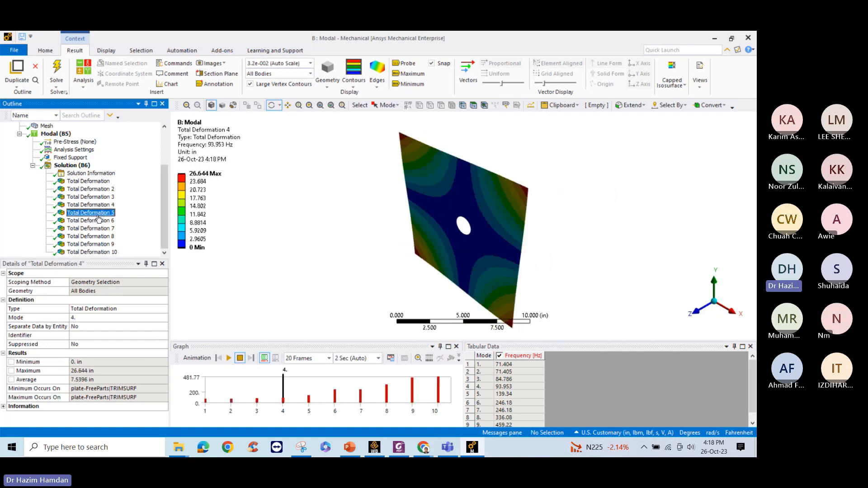
left_click(99, 220)
left_click(102, 228)
left_click(104, 236)
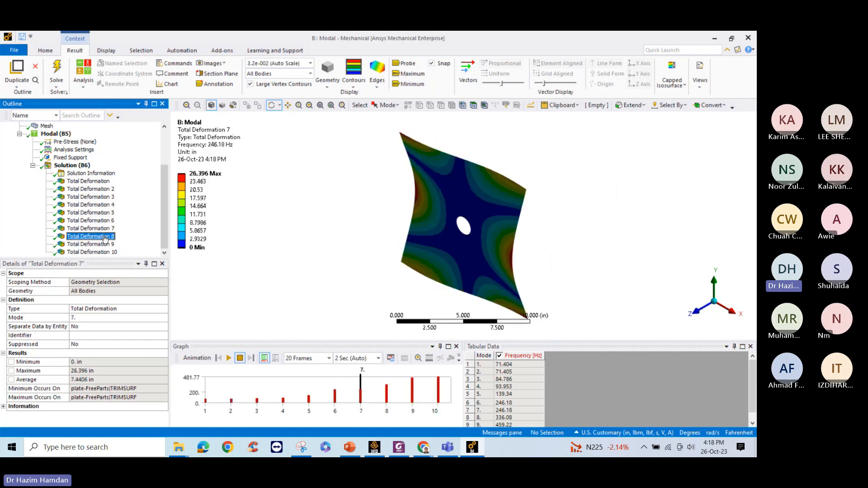
left_click(108, 244)
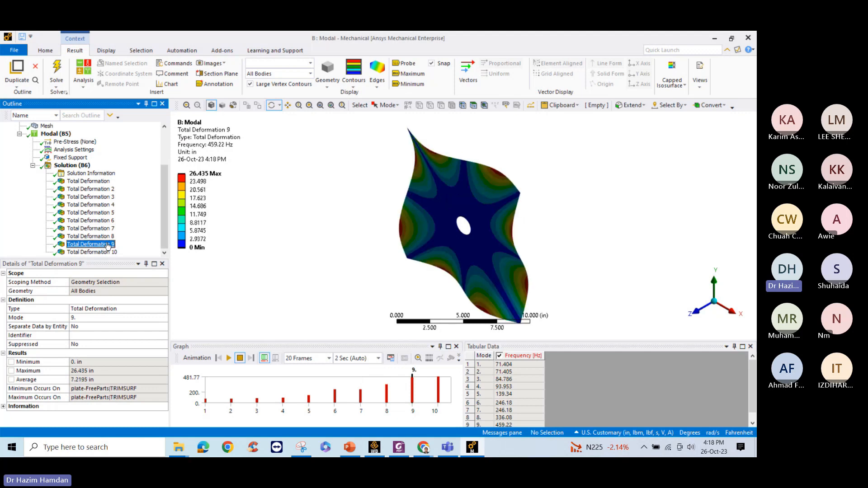
left_click(114, 253)
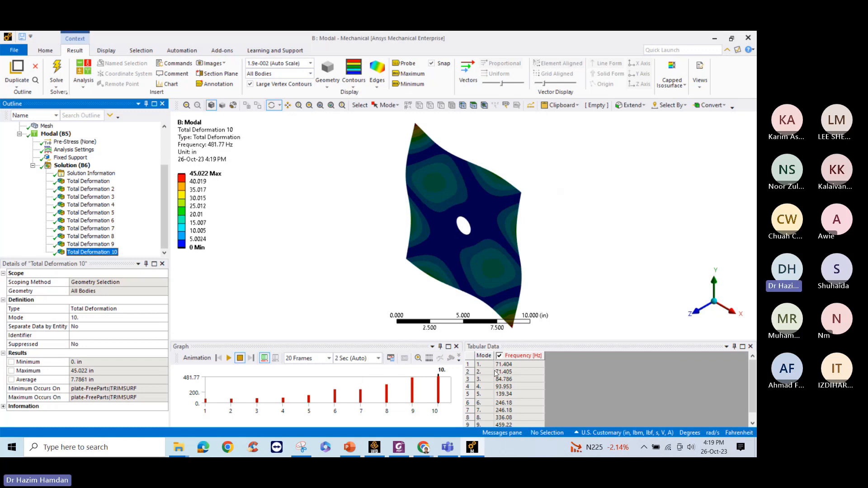
Enlarge the frequency graph and table to show all ten modes, and review the analysis settings and the fourth mode shape.
left_click(509, 367)
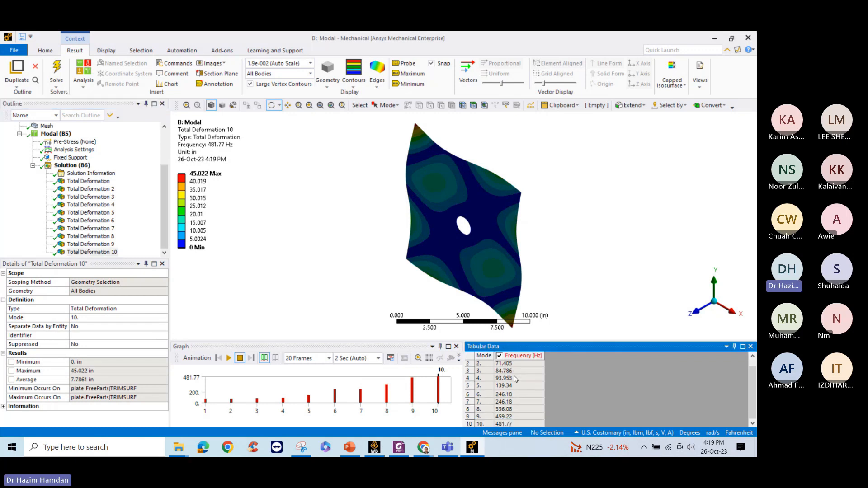
left_click_drag(421, 340, 418, 294)
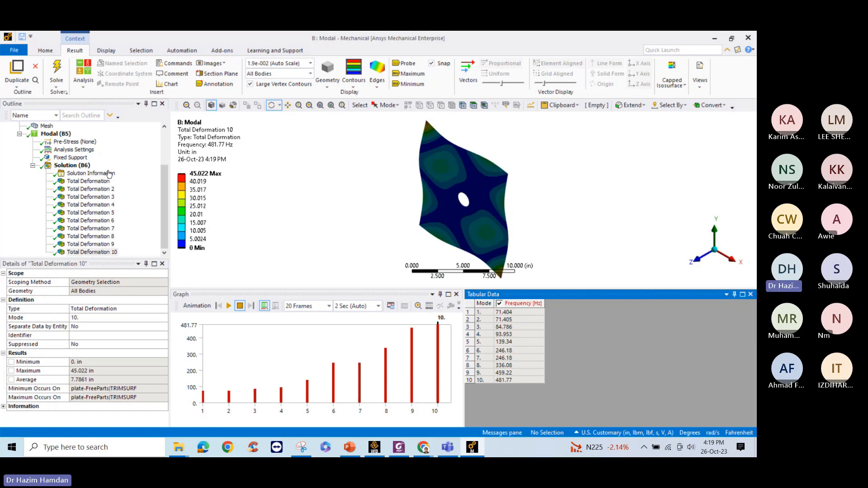
scroll(80, 177, "up", 3)
left_click(87, 199)
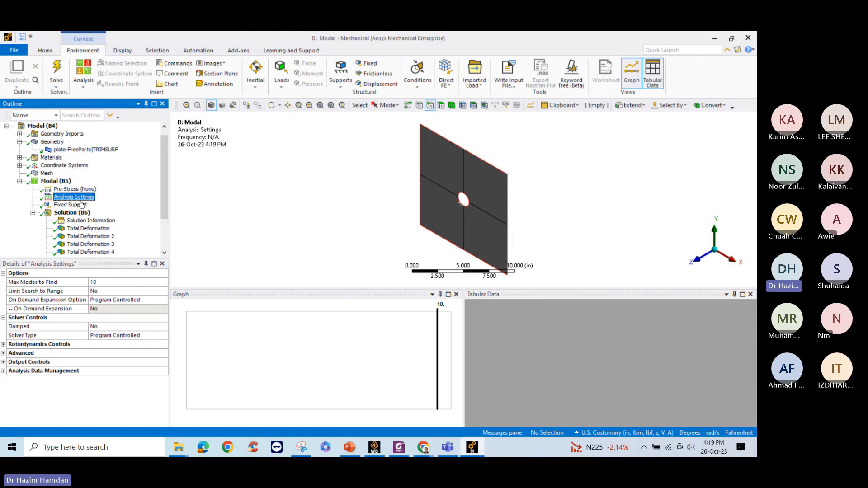
left_click(89, 252)
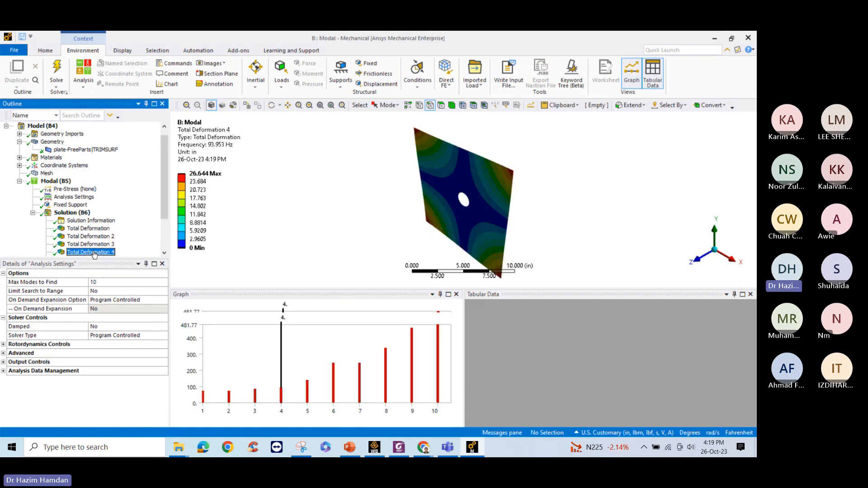
left_click(512, 365)
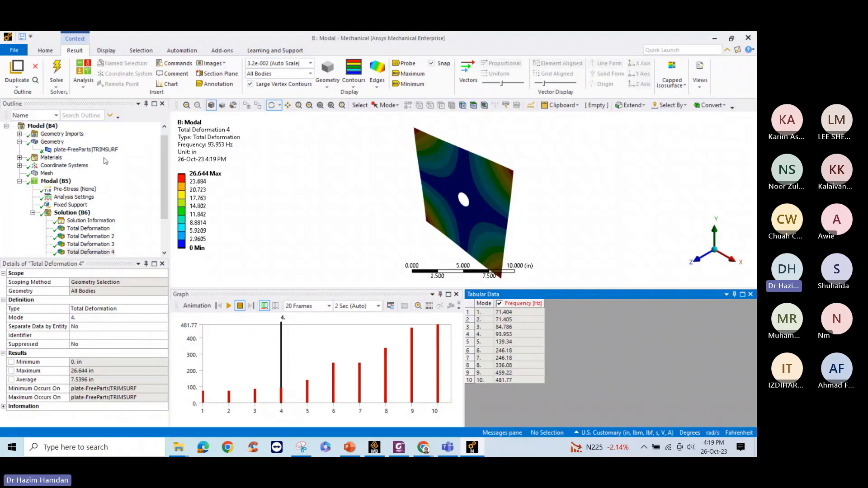
Set the solution output in the solution information to Participation Factor Summary.
left_click(74, 213)
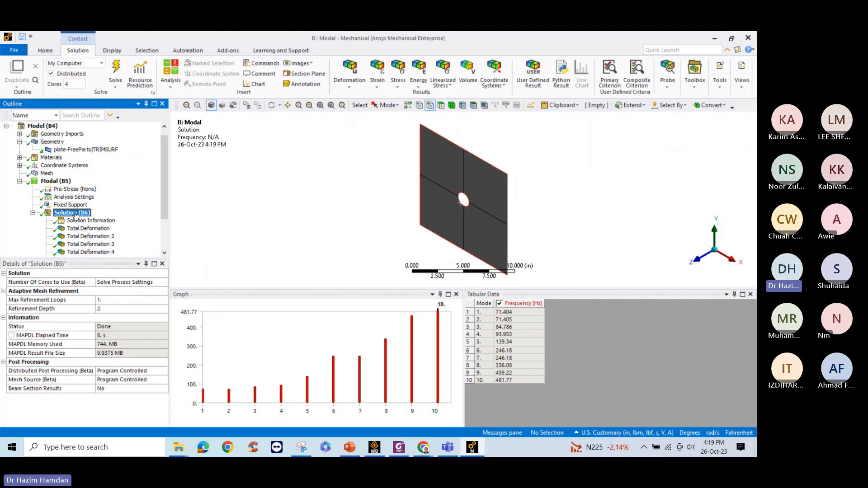
left_click(123, 282)
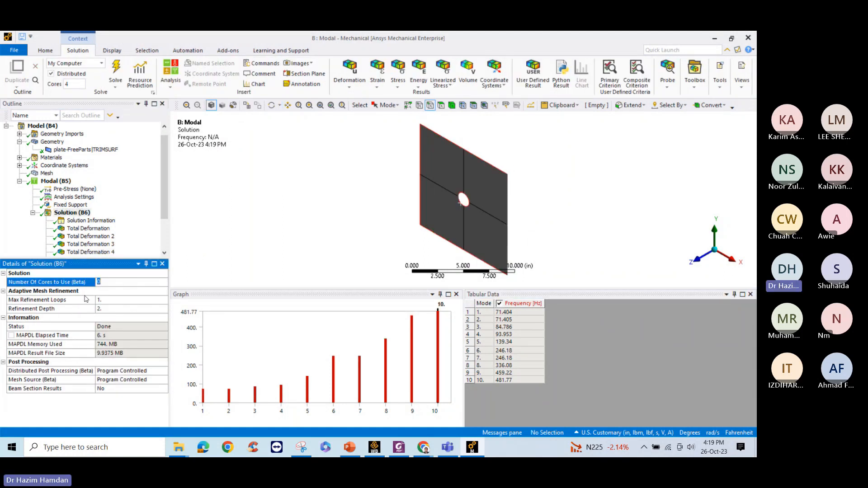
left_click(89, 221)
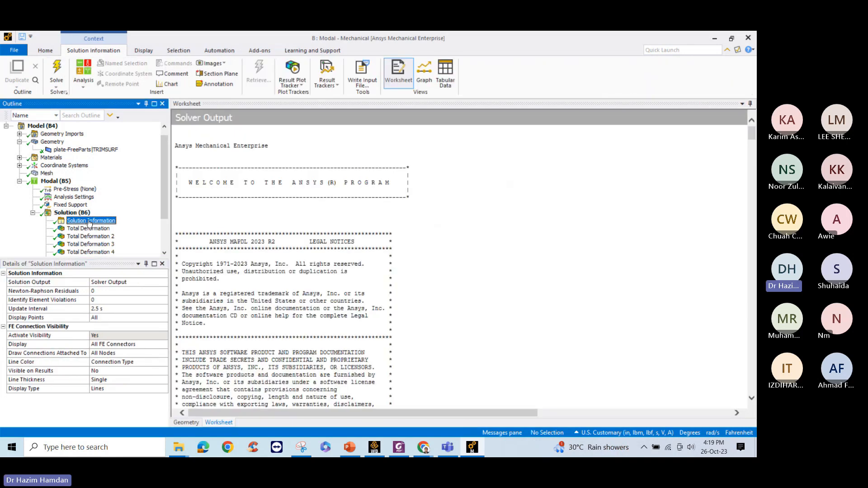
left_click(115, 282)
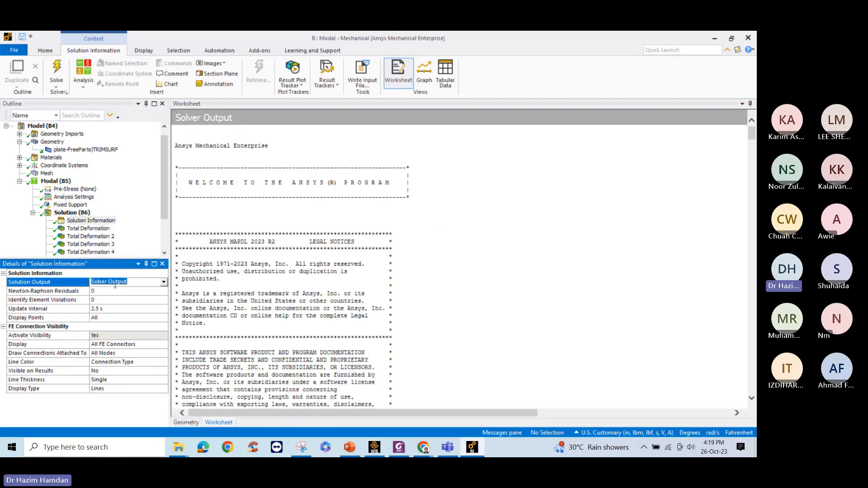
left_click(163, 282)
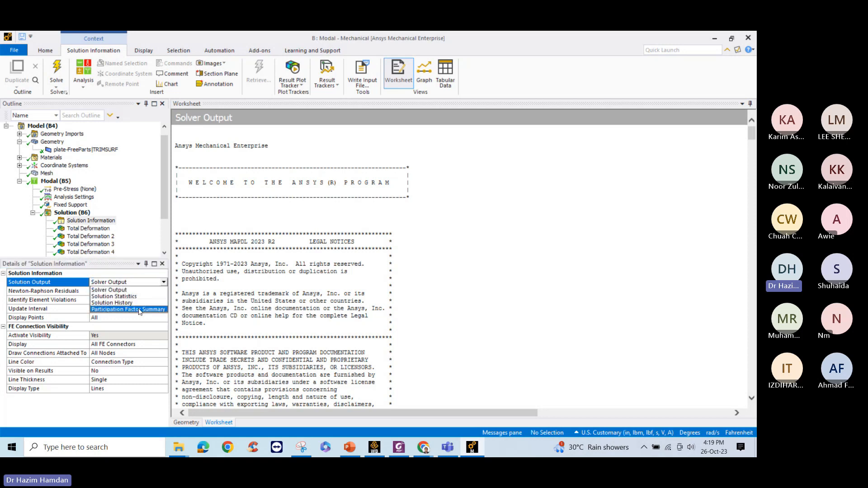
left_click(139, 310)
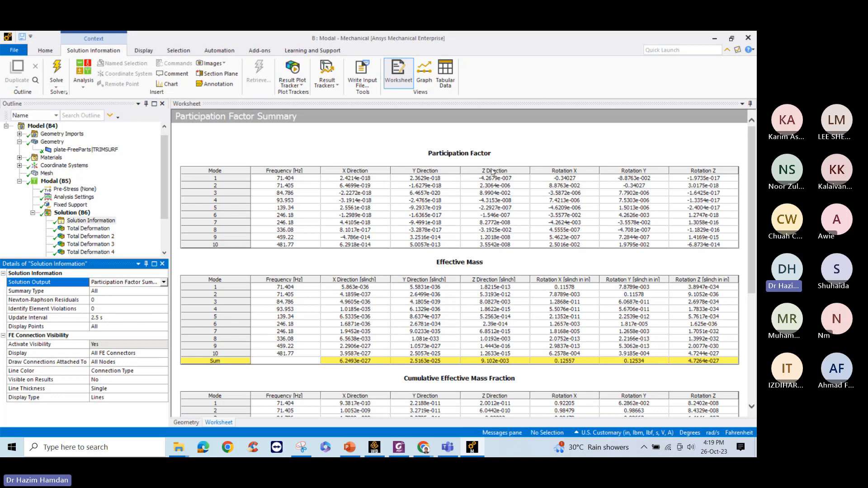
Examine the participation factor, effective mass and mass ratio tables, and highlight modes 3 and 8 in the participation factors.
scroll(482, 283, "down", 3)
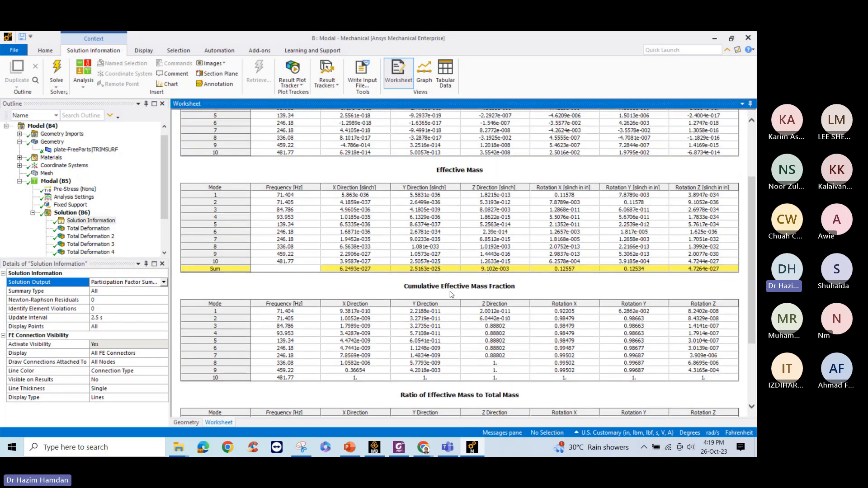
scroll(483, 307, "down", 3)
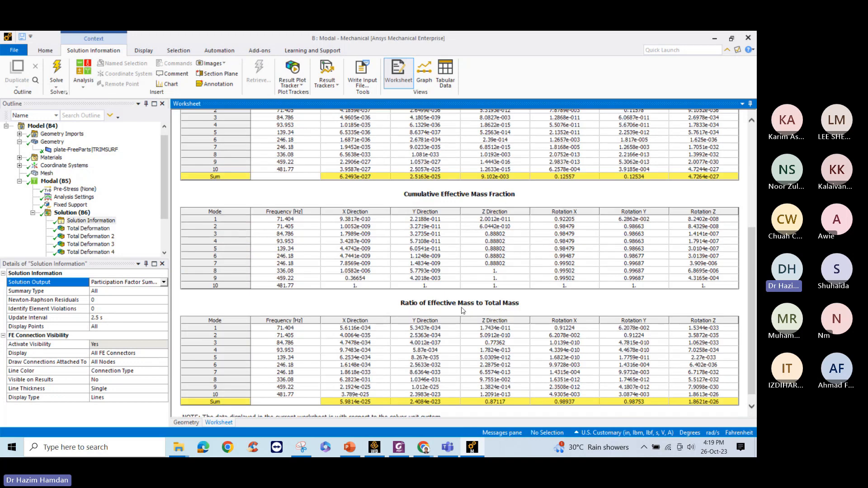
scroll(463, 310, "up", 6)
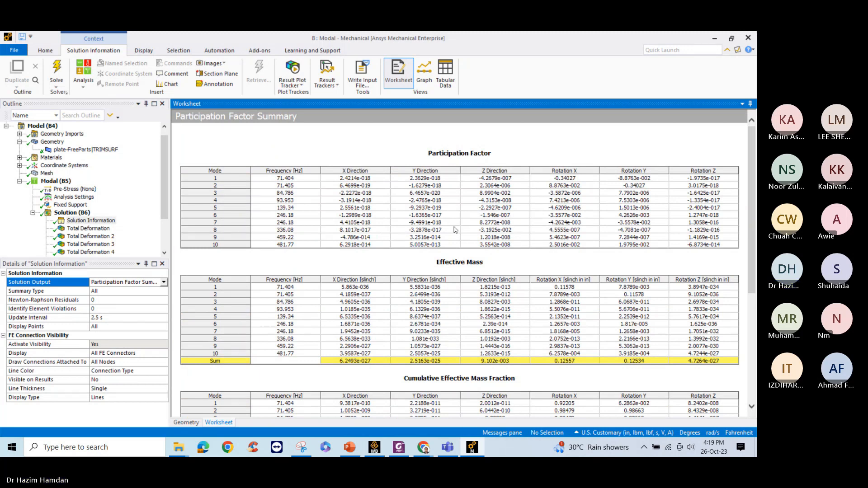
left_click(221, 194)
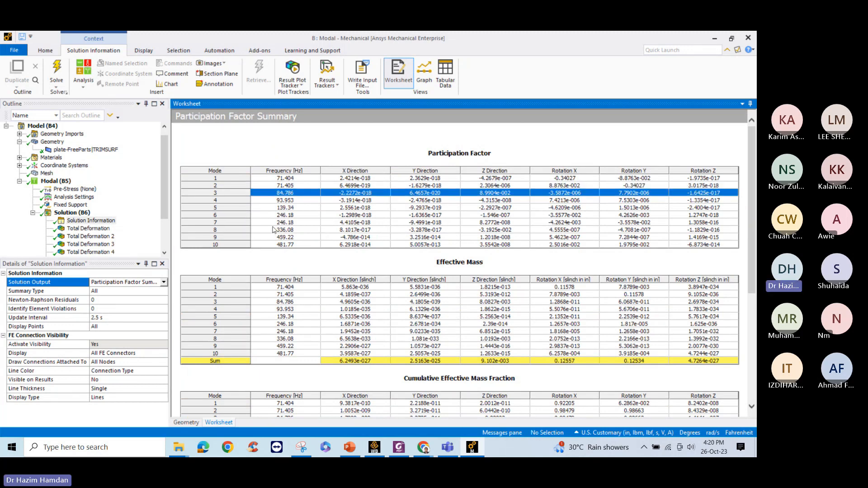
left_click_drag(269, 234, 692, 231)
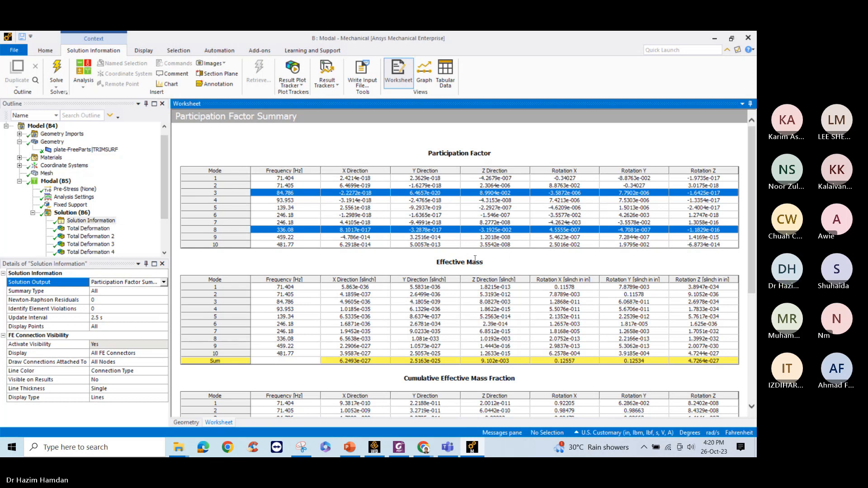
Insert a normal stress result into the solution and delete it again.
left_click(73, 212)
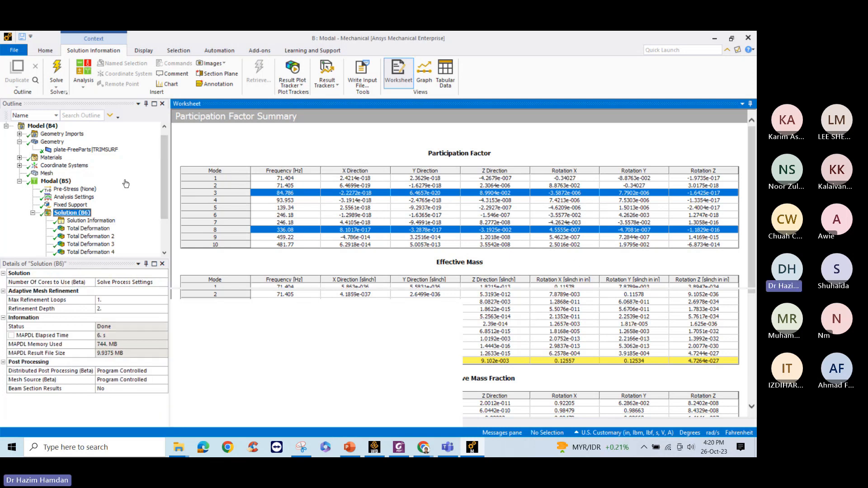
scroll(125, 183, "down", 2)
right_click(85, 166)
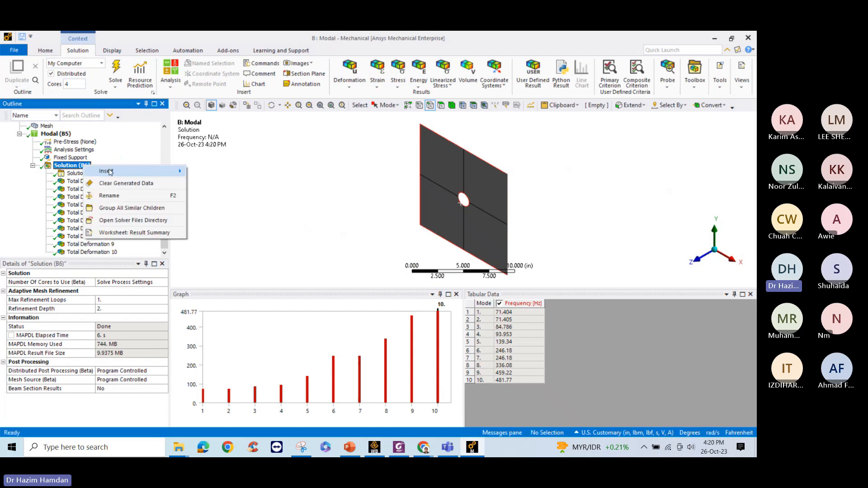
mouse_move(110, 171)
mouse_move(222, 193)
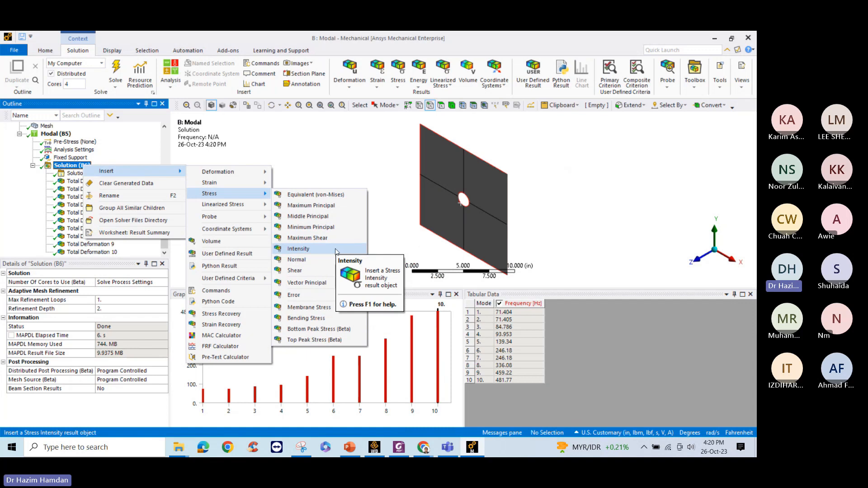
left_click(297, 259)
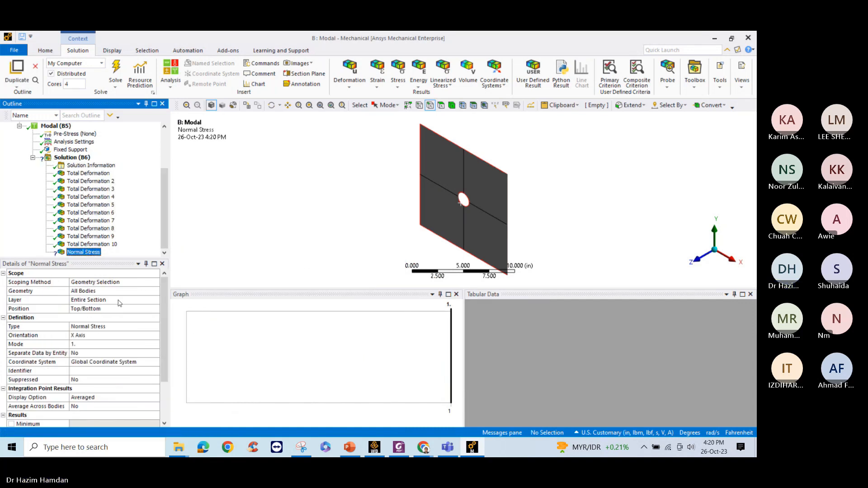
right_click(97, 252)
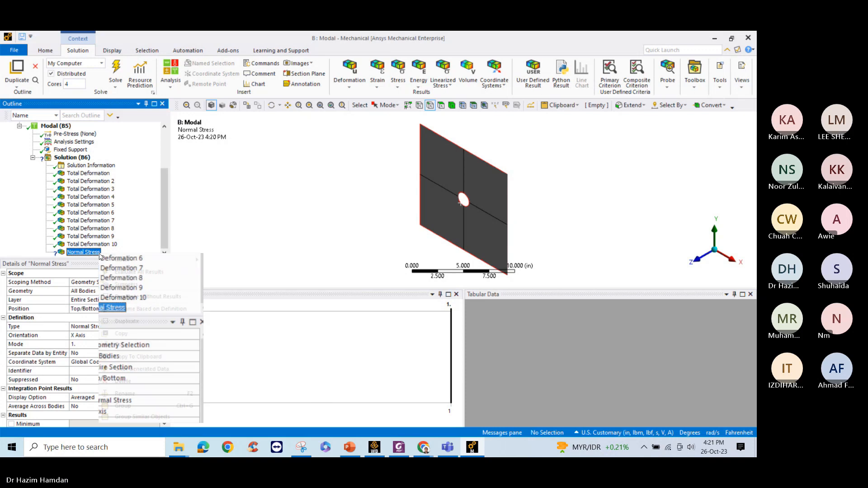
left_click(118, 381)
left_click(380, 273)
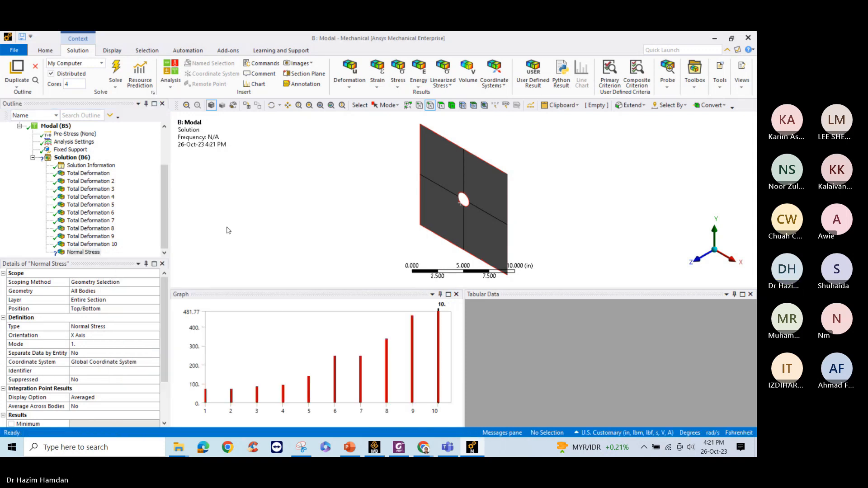
Insert a maximum principal stress result from the second mode shape and examine its mode and scope settings.
left_click(91, 189)
right_click(95, 188)
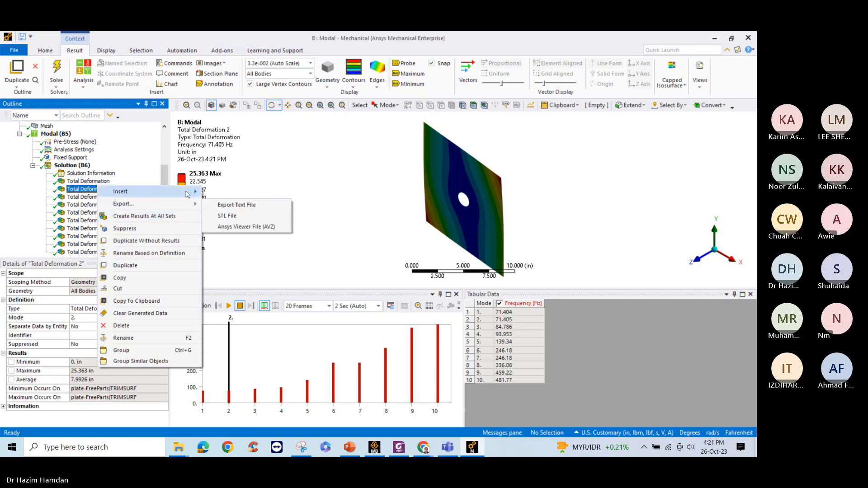
mouse_move(145, 191)
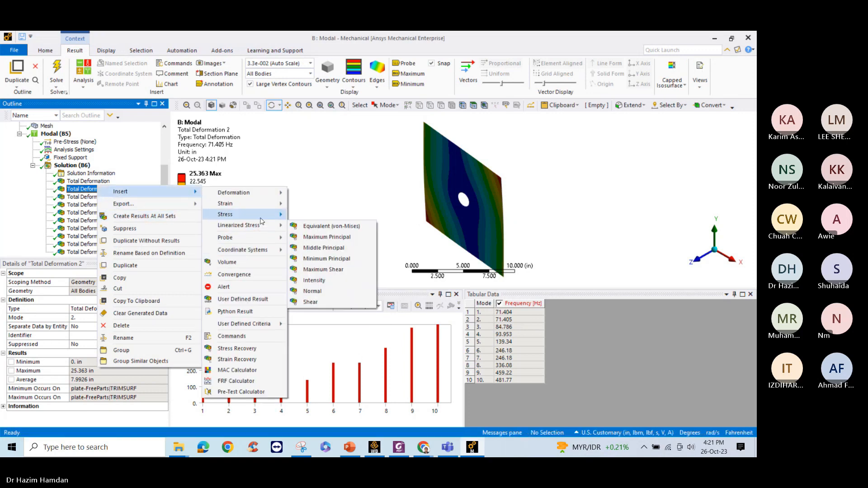
mouse_move(260, 219)
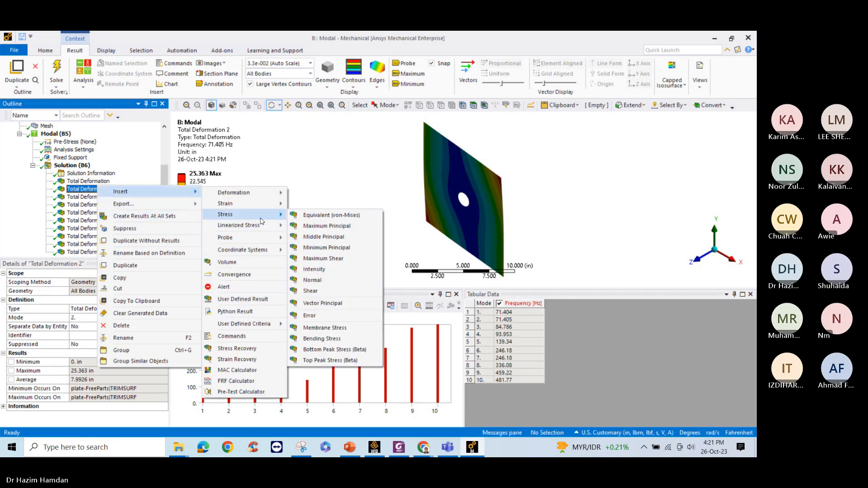
left_click(326, 226)
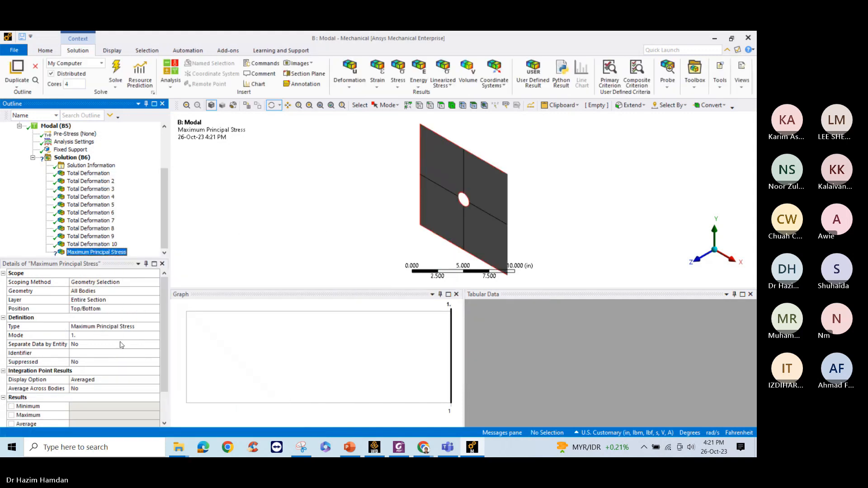
scroll(115, 314, "down", 1)
left_click(113, 308)
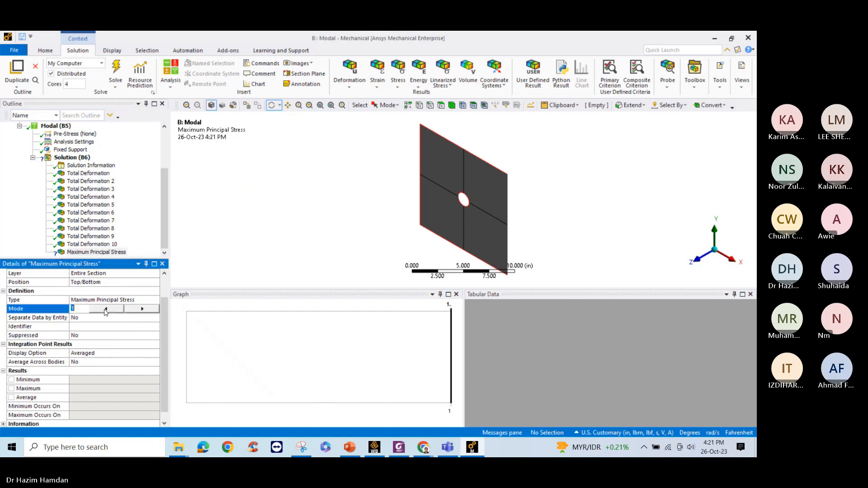
scroll(115, 305, "up", 1)
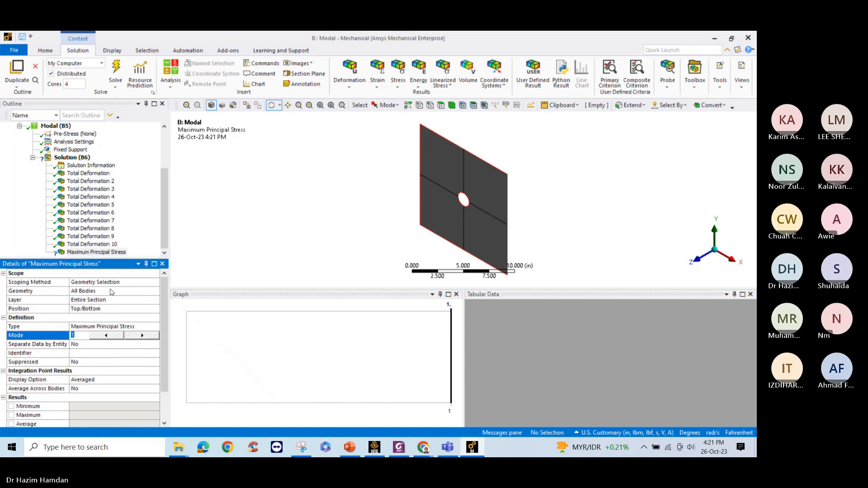
scroll(110, 290, "down", 1)
scroll(110, 317, "up", 1)
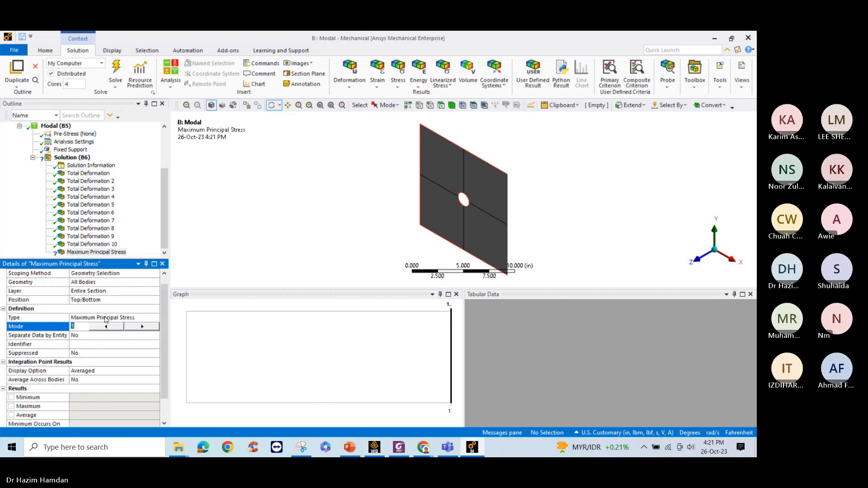
Delete the maximum principal stress result from the solution.
left_click(110, 253)
right_click(109, 254)
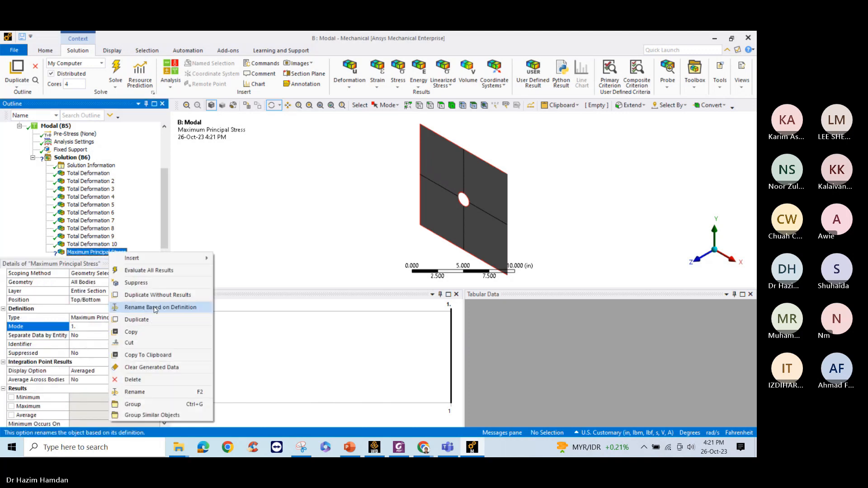
left_click(136, 380)
left_click(386, 273)
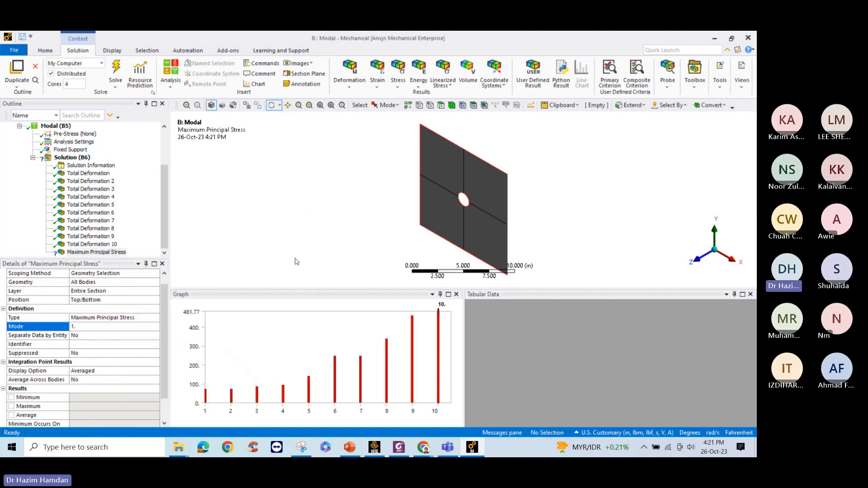
View the tenth and third mode shapes and look through the result types that can be inserted into the modal solution.
left_click(95, 252)
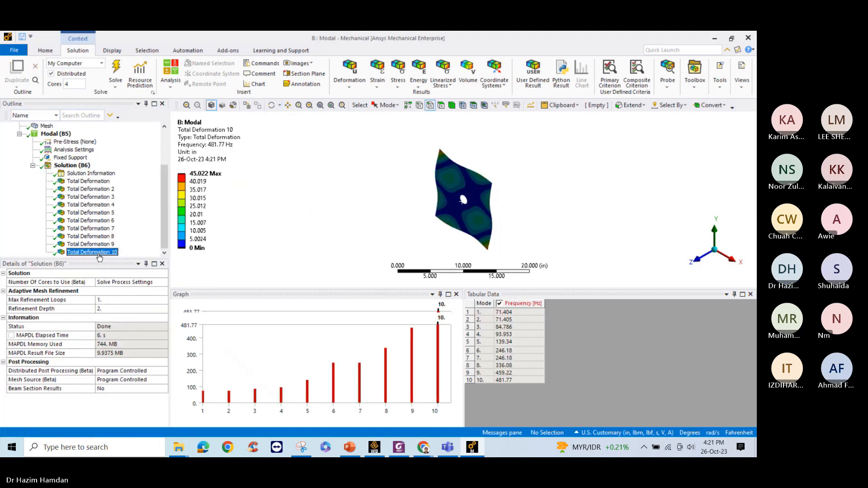
right_click(116, 252)
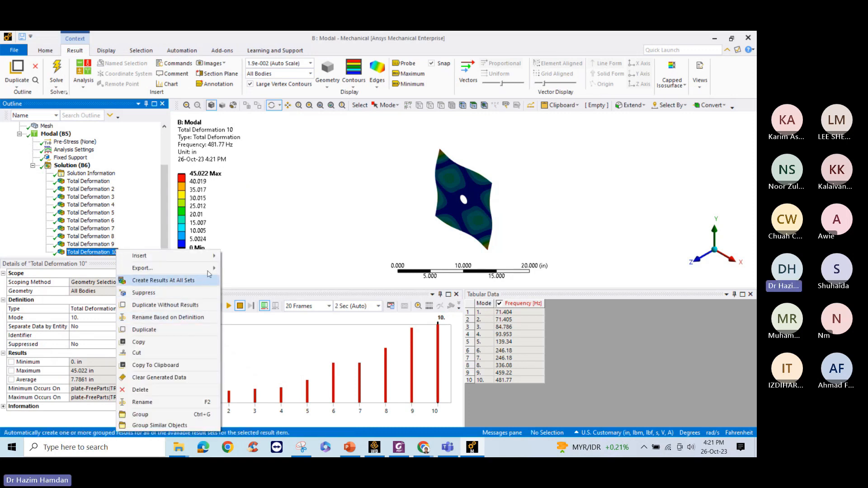
mouse_move(208, 271)
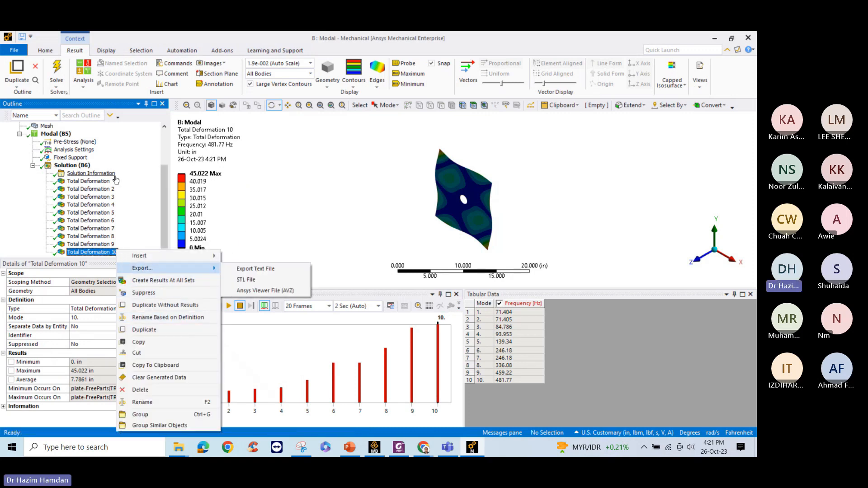
left_click(92, 196)
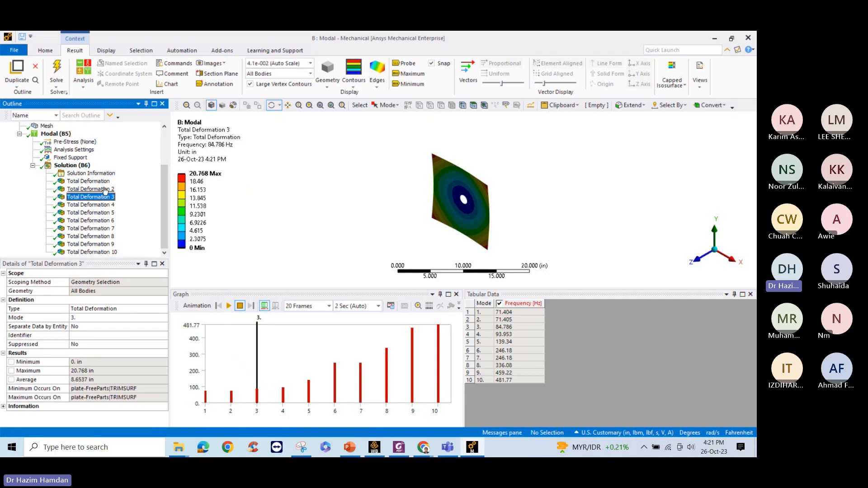
right_click(72, 165)
mouse_move(183, 171)
mouse_move(232, 185)
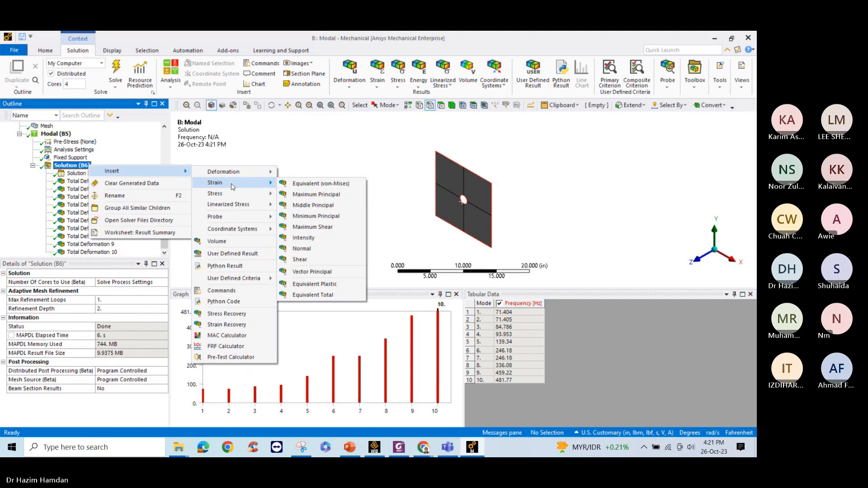
left_click(351, 139)
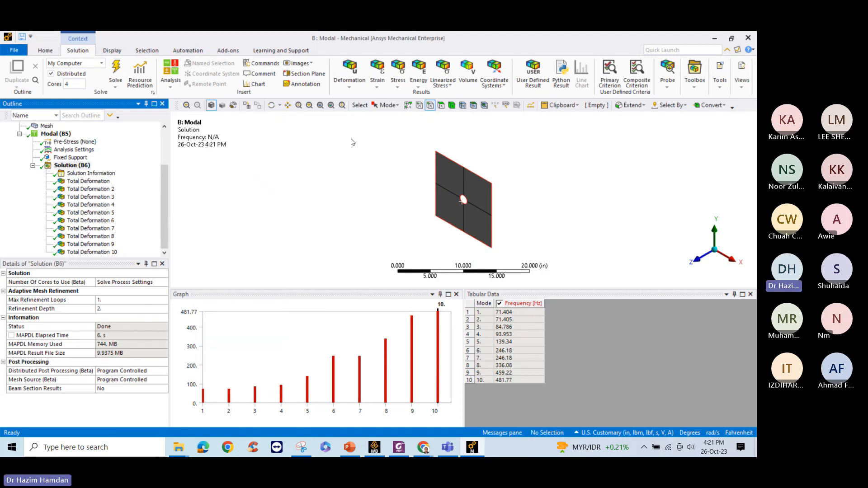
Switch to Workbench, open the flywheel's Static Structural model for editing and set the units to Metric (mm, kg, N, s, mV, mA).
left_click(748, 39)
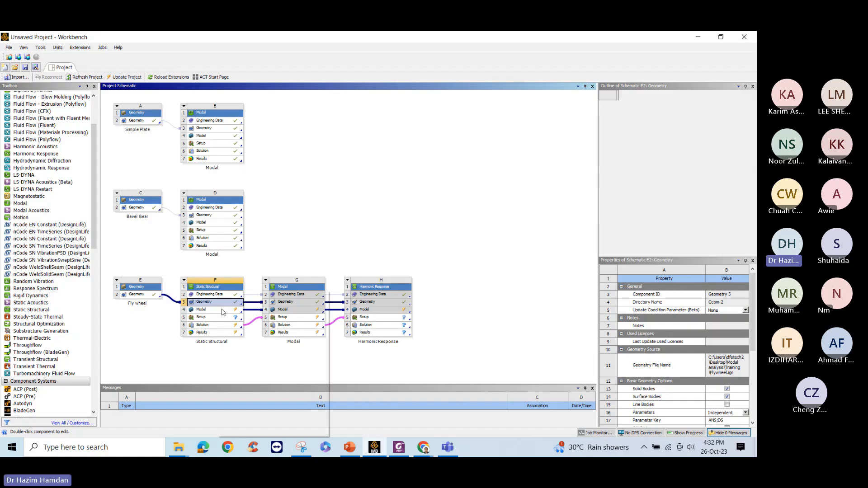
right_click(217, 302)
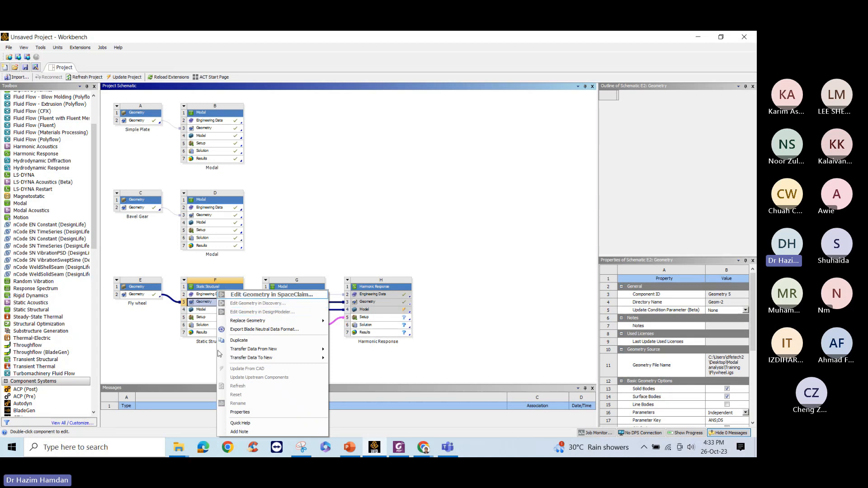
left_click(185, 326)
left_click(202, 303)
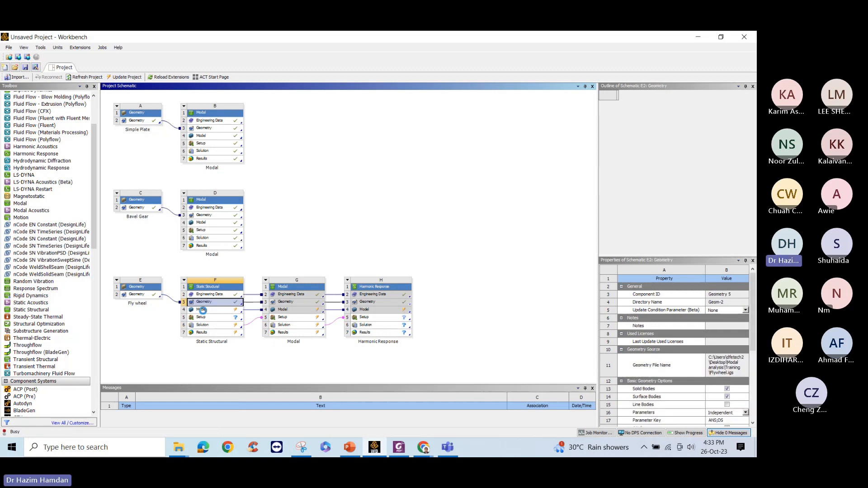
right_click(203, 311)
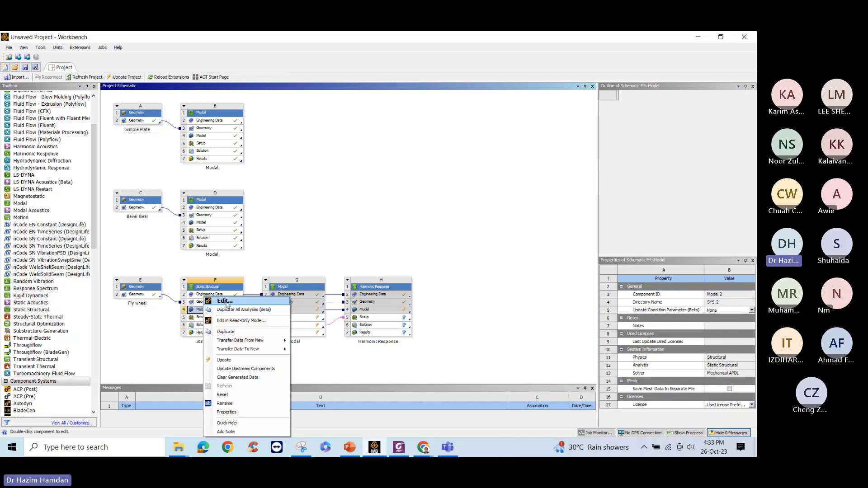
left_click(225, 302)
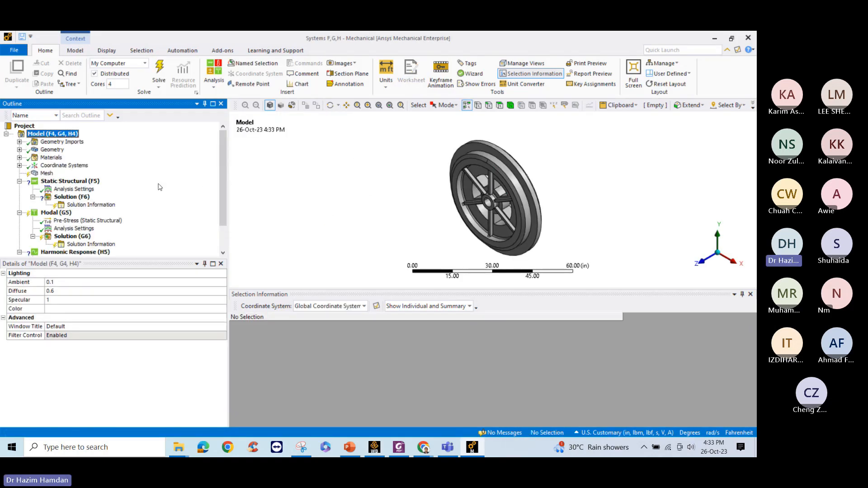
left_click(385, 77)
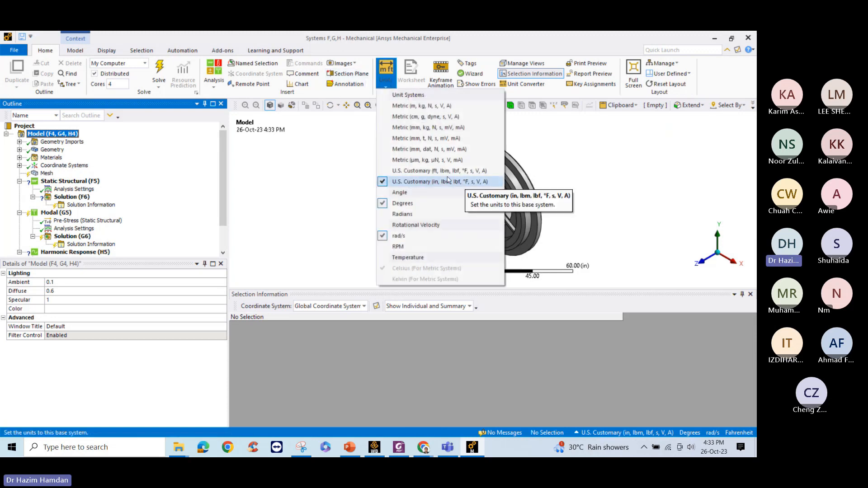
left_click(435, 128)
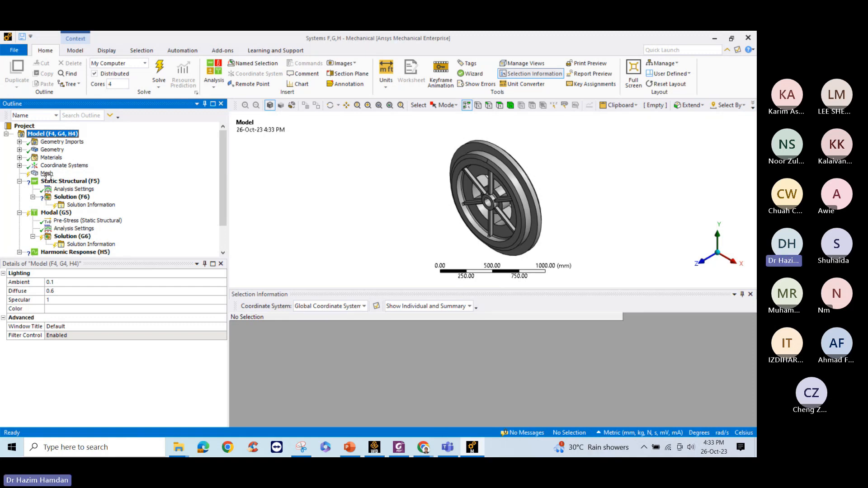
Add a fixed support to the static structural analysis on the inner bore face of the flywheel's hub.
left_click(79, 182)
right_click(80, 183)
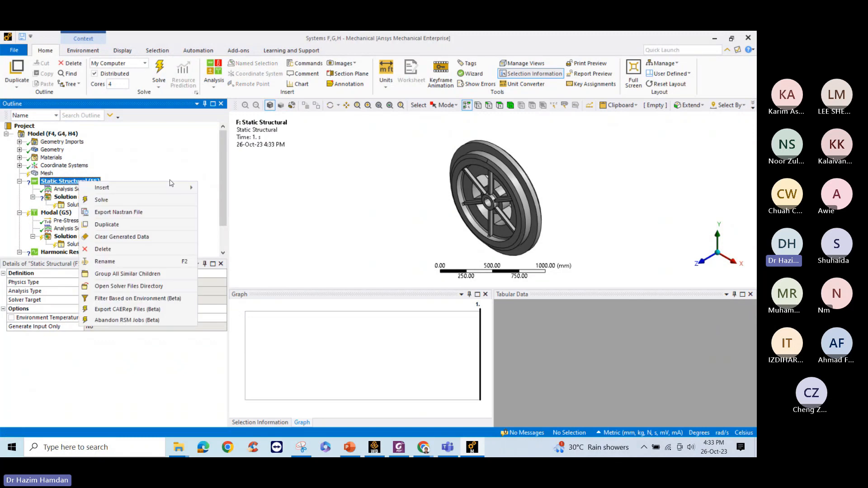
mouse_move(178, 188)
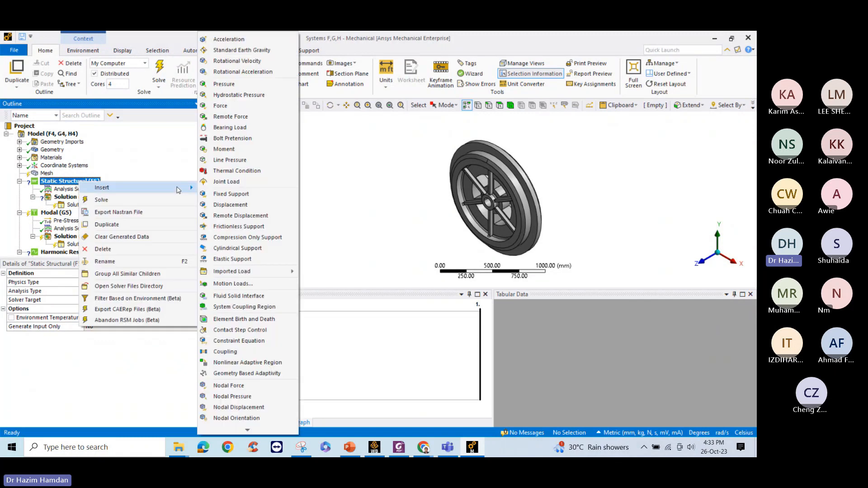
left_click(234, 198)
scroll(466, 221, "up", 5)
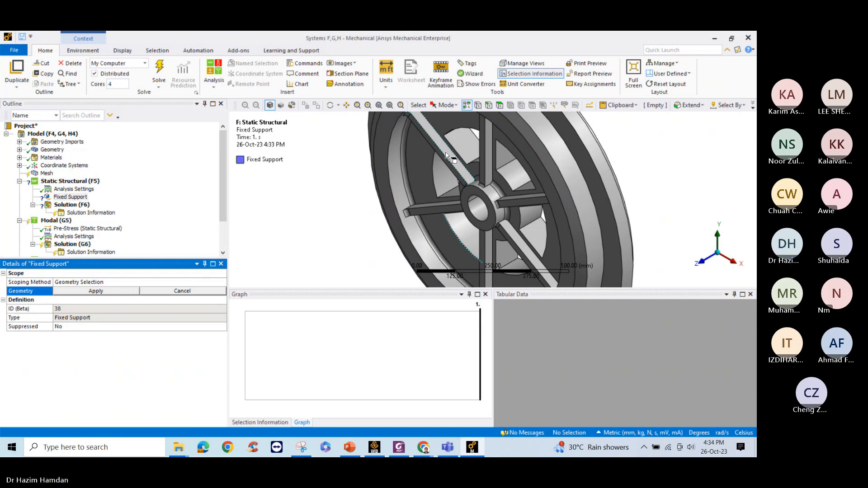
left_click(483, 211)
left_click(96, 290)
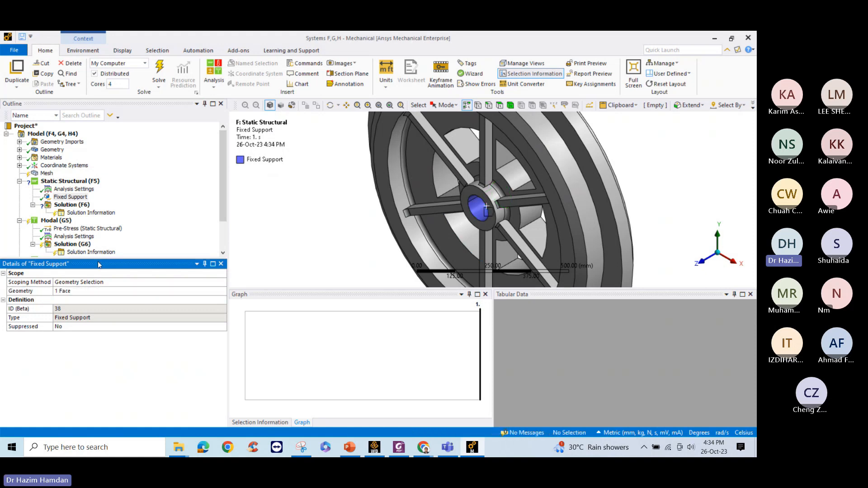
Add a rotational velocity to the static structural analysis, defined by components, with a Z component of 600 rad/s.
right_click(68, 181)
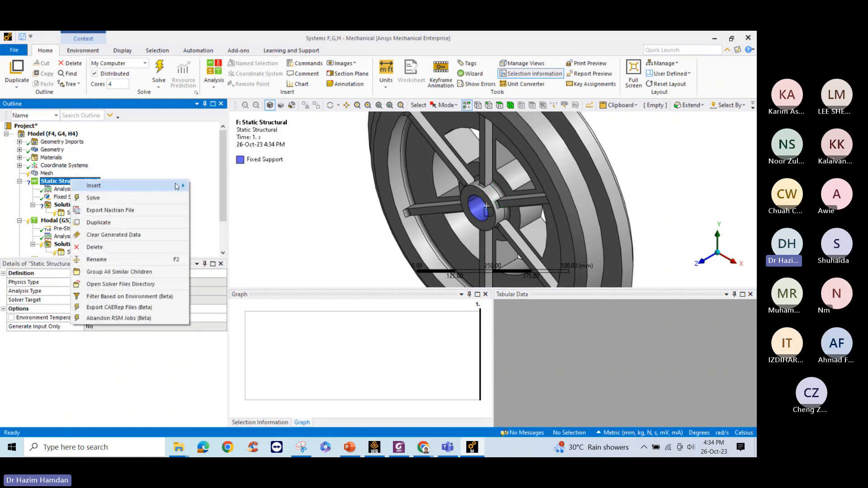
mouse_move(135, 186)
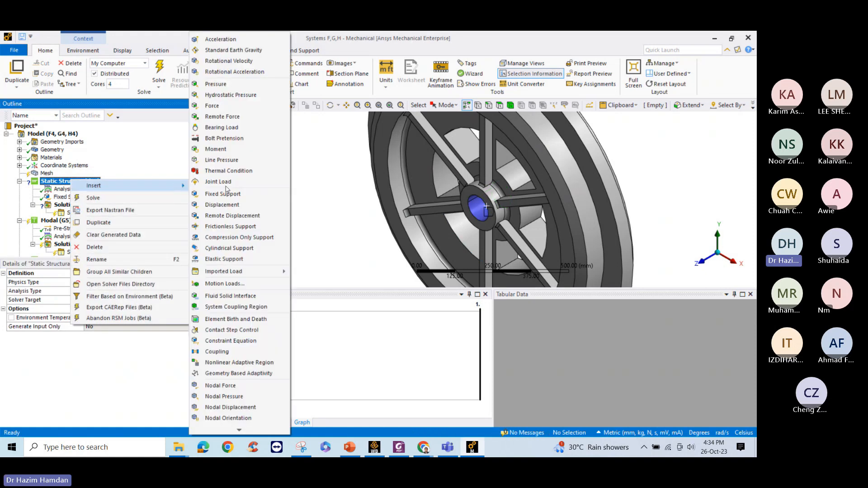
left_click(237, 61)
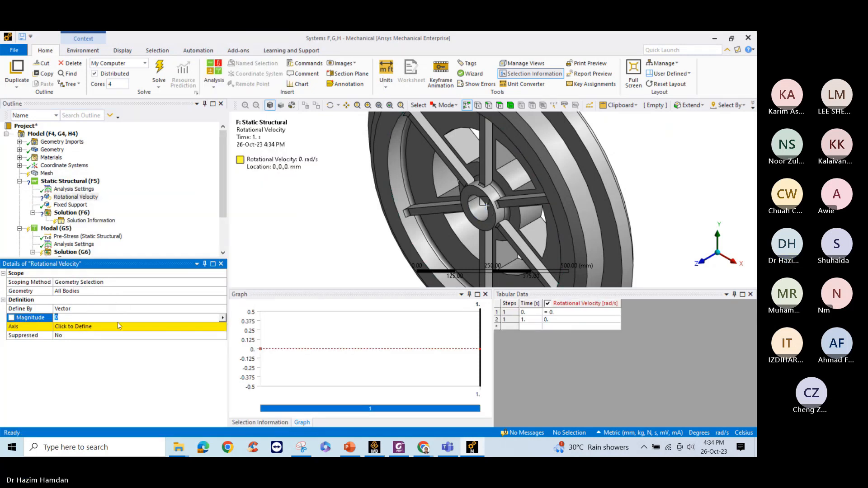
left_click(185, 310)
left_click(223, 309)
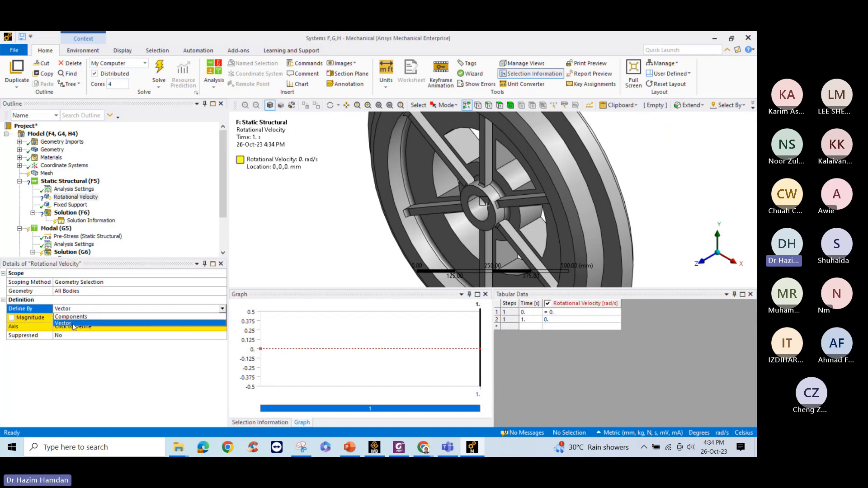
left_click(83, 321)
left_click(84, 343)
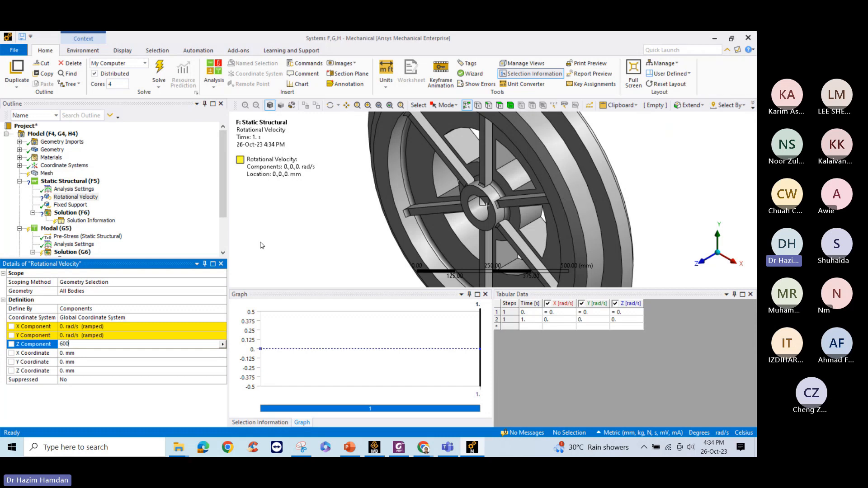
key("Return")
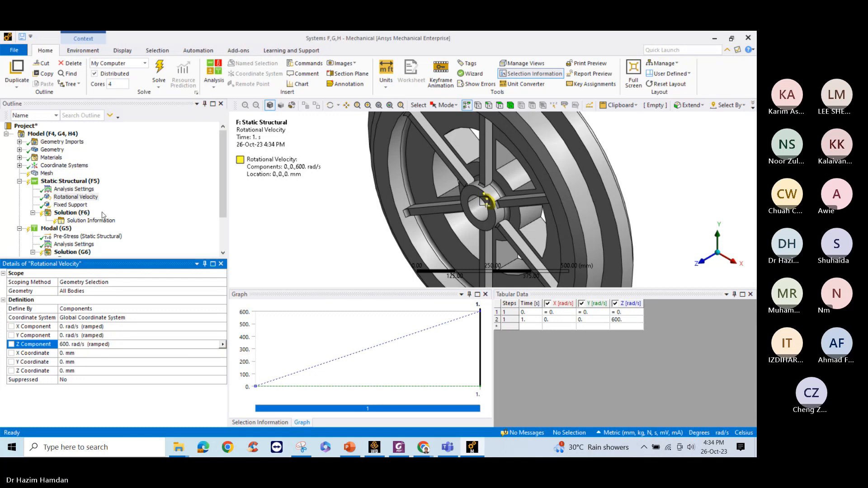
left_click(79, 214)
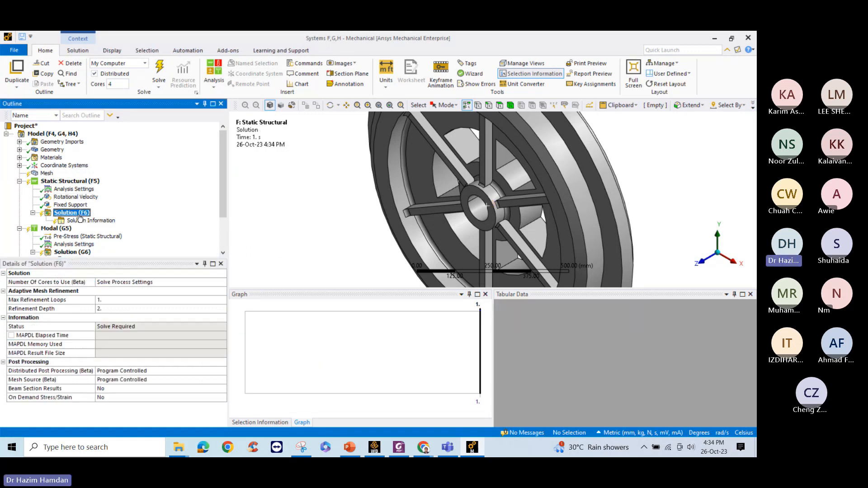
right_click(79, 217)
mouse_move(126, 220)
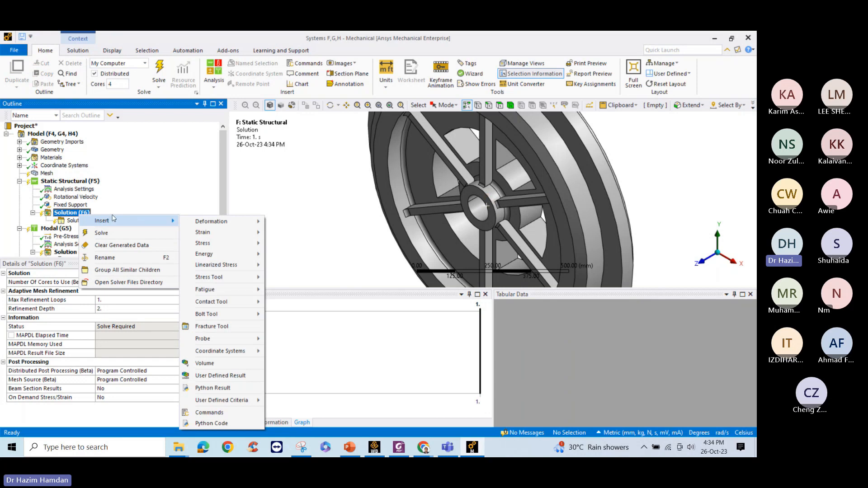
Insert a new coordinate system in the model, set its type to Cylindrical and define its origin by Global Coordinates.
left_click(63, 166)
right_click(64, 165)
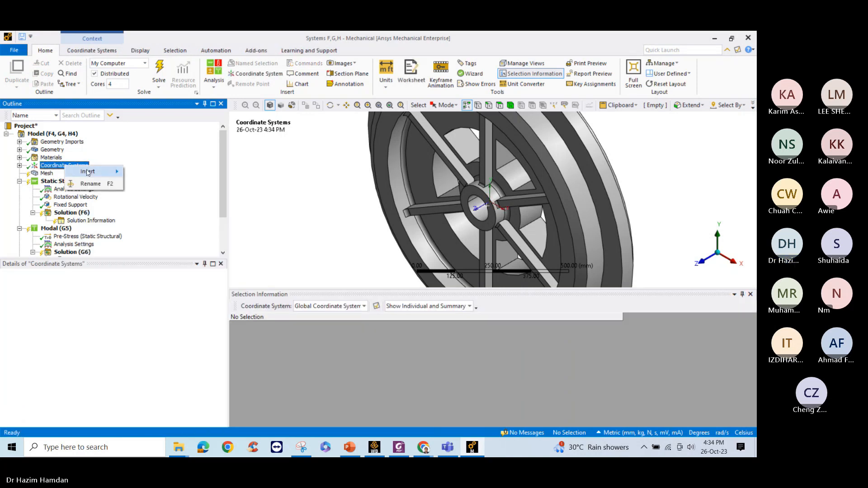
mouse_move(87, 172)
left_click(142, 172)
left_click(108, 281)
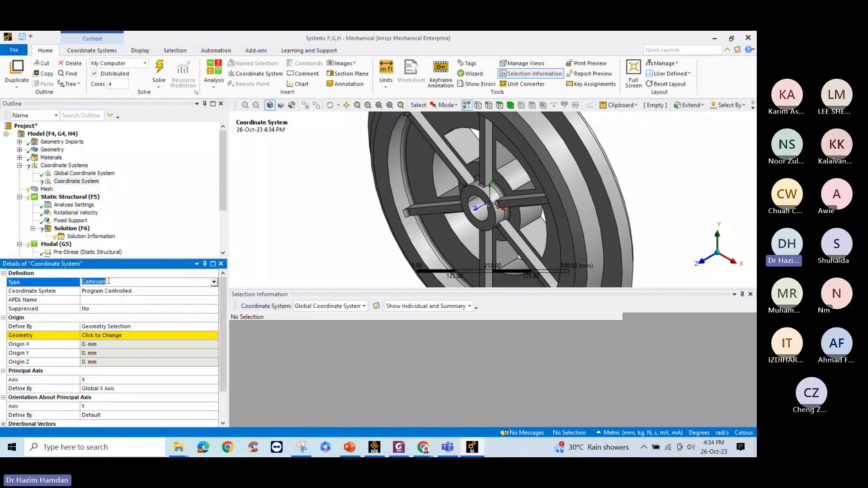
left_click(214, 281)
left_click(99, 298)
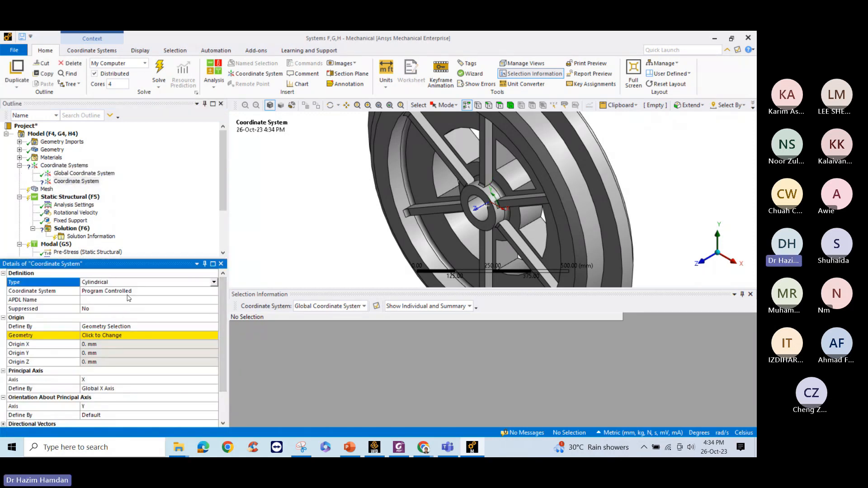
left_click(101, 336)
left_click(107, 326)
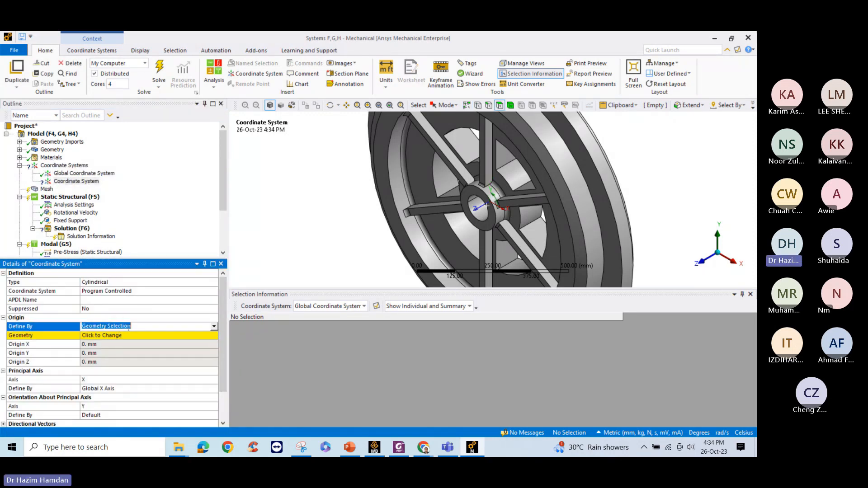
left_click(213, 326)
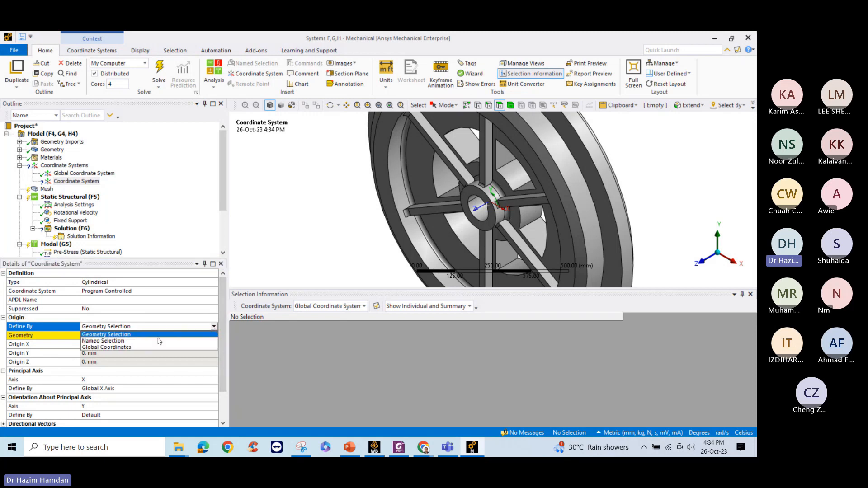
left_click(118, 343)
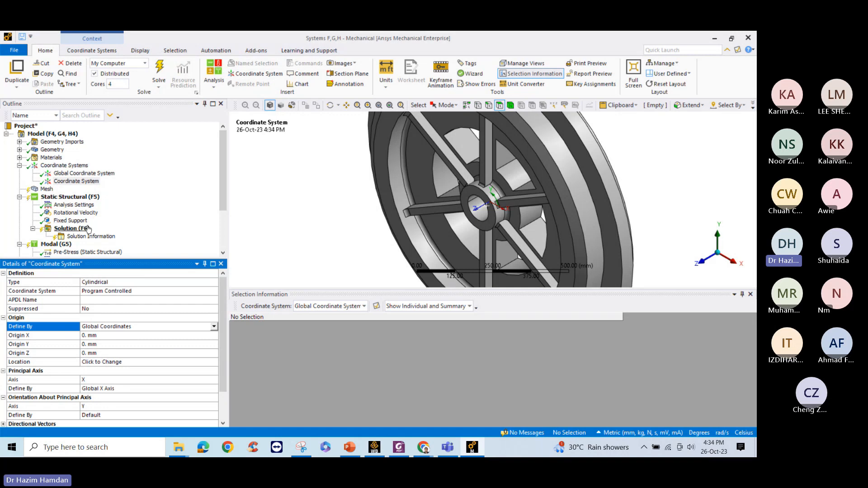
Insert a directional deformation result in the static structural solution and assign it the cylindrical coordinate system, keeping the X axis orientation.
left_click(80, 197)
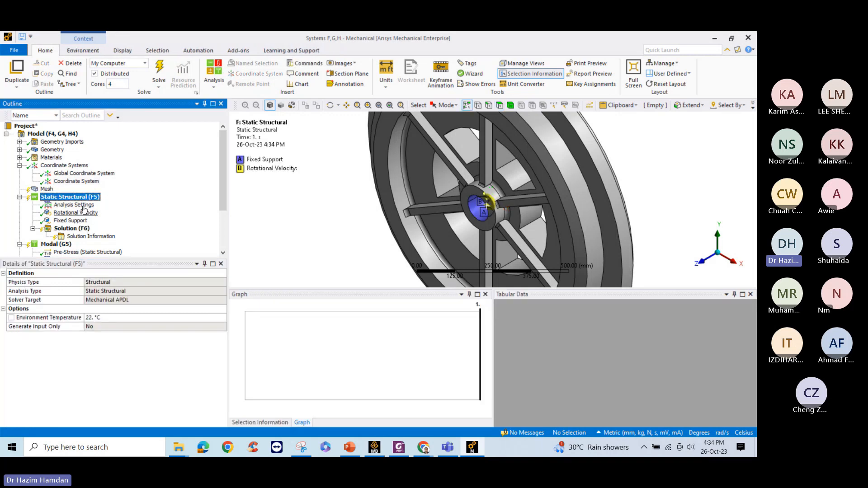
left_click(79, 230)
right_click(79, 230)
mouse_move(135, 233)
mouse_move(210, 227)
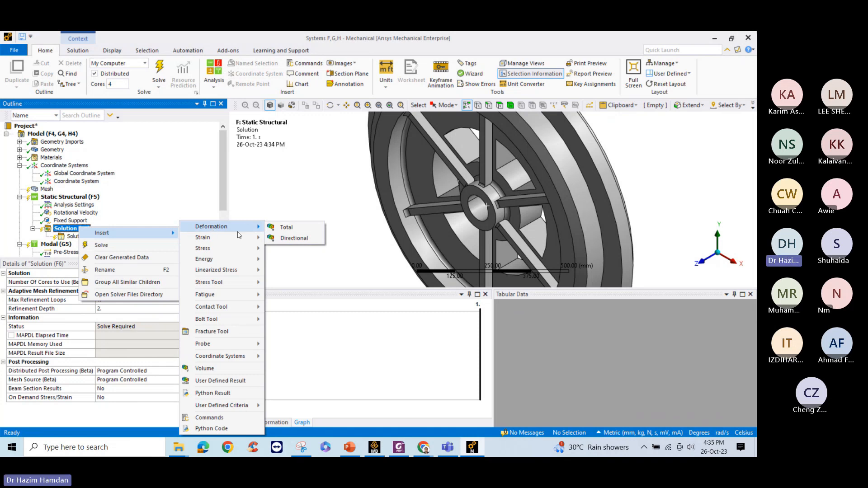
left_click(285, 240)
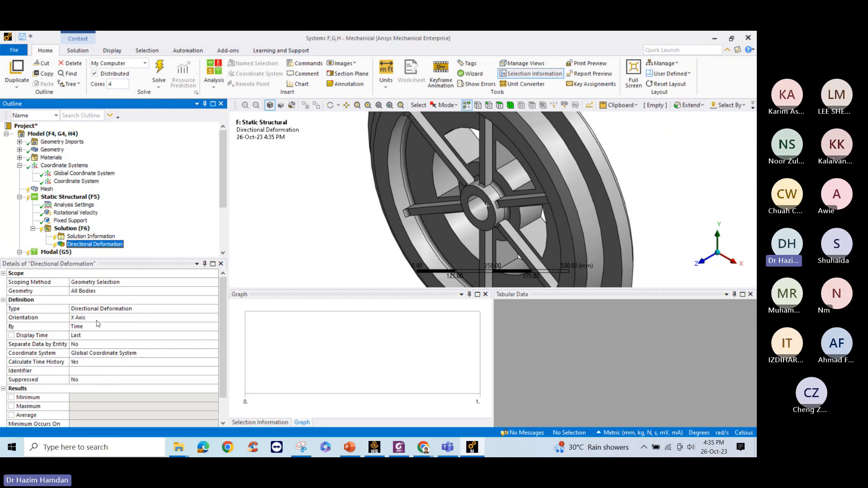
left_click(108, 310)
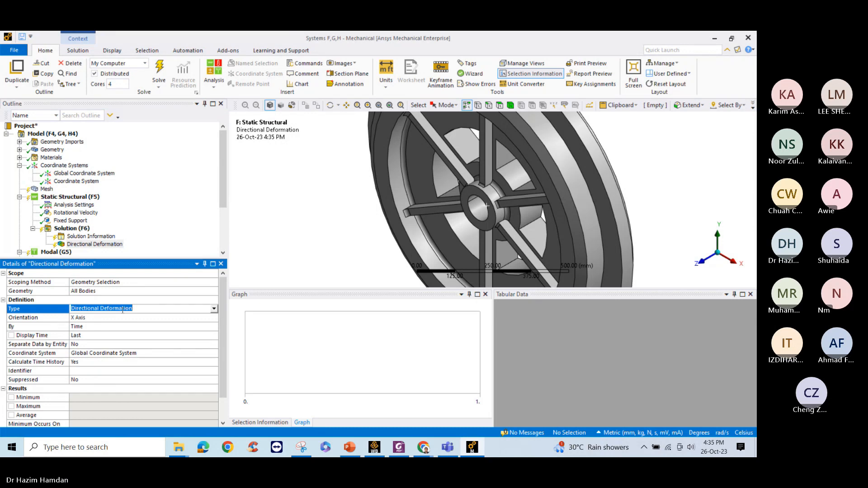
left_click(104, 353)
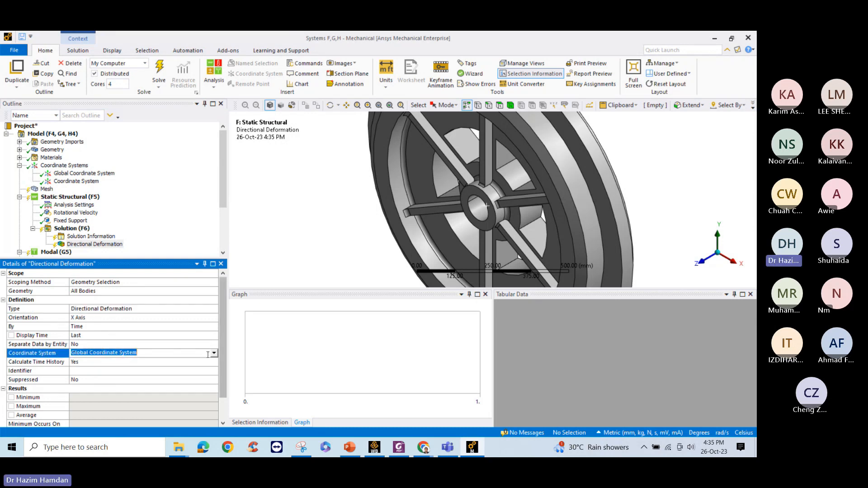
left_click(103, 353)
left_click(101, 368)
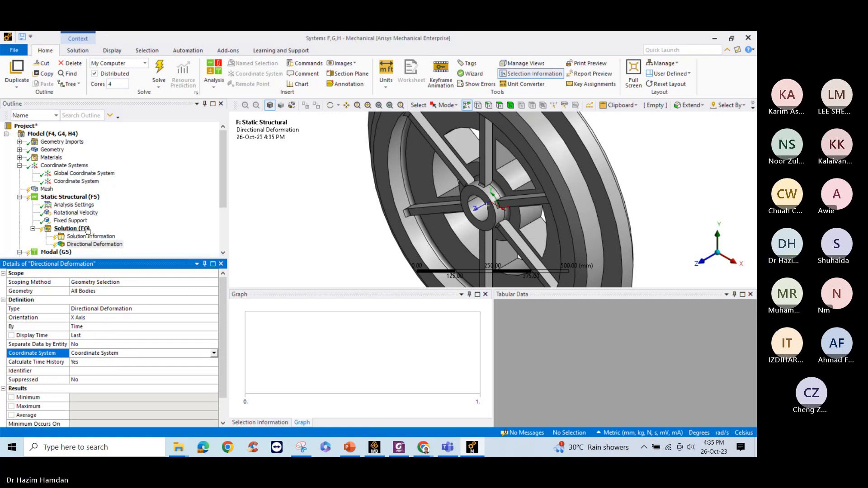
Insert a second directional deformation result in the static structural solution, oriented along the Y axis of the cylindrical coordinate system.
right_click(88, 229)
mouse_move(246, 230)
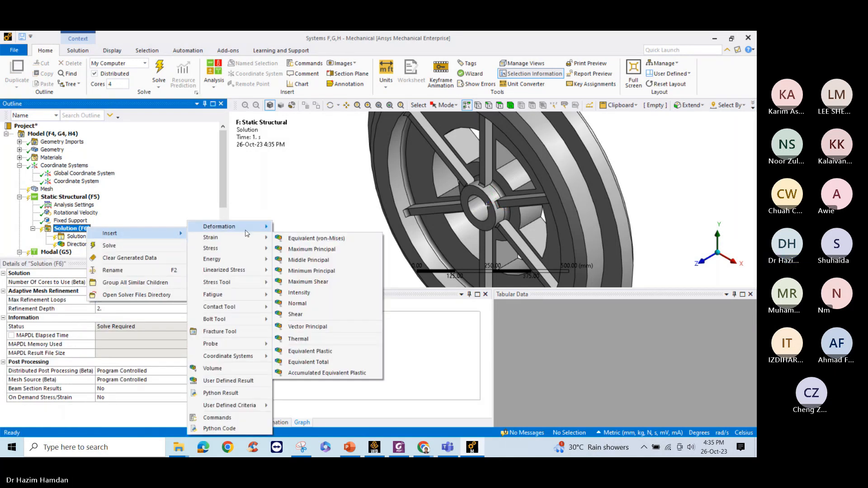
left_click(298, 236)
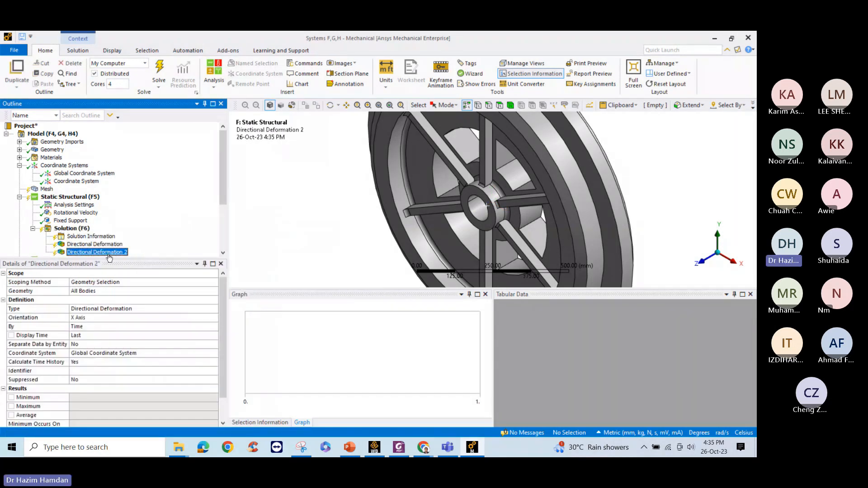
left_click(82, 319)
left_click(213, 317)
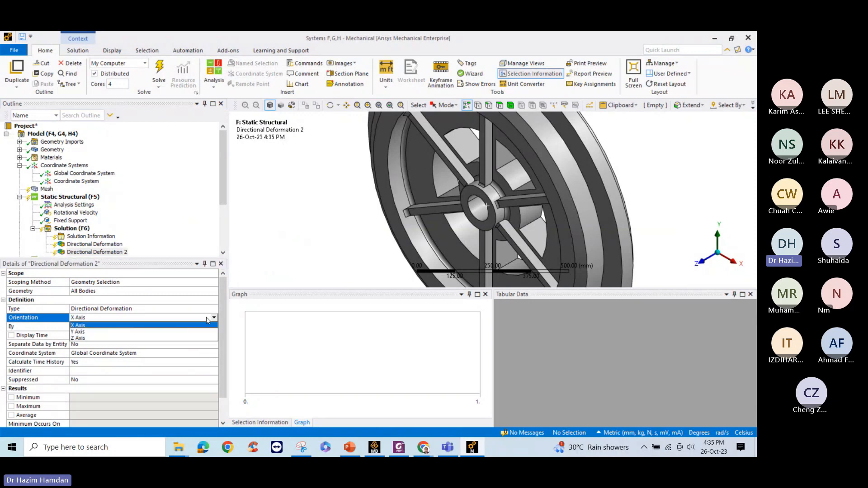
left_click(78, 330)
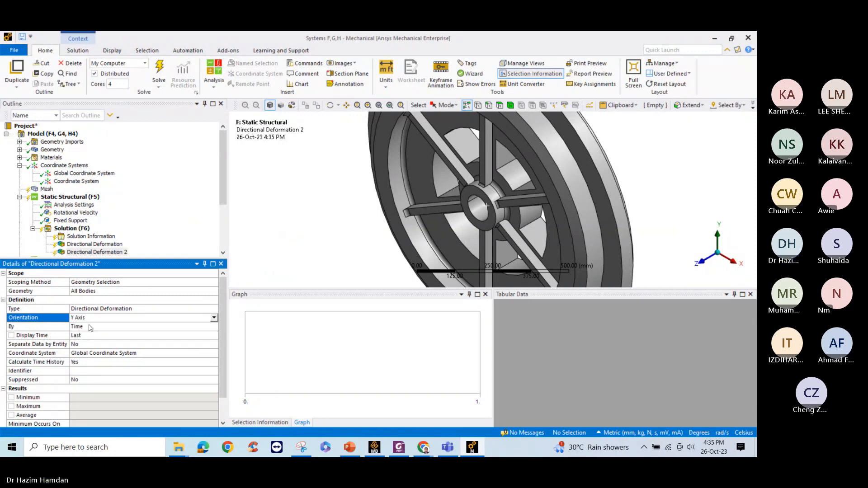
left_click(98, 353)
left_click(98, 353)
left_click(80, 362)
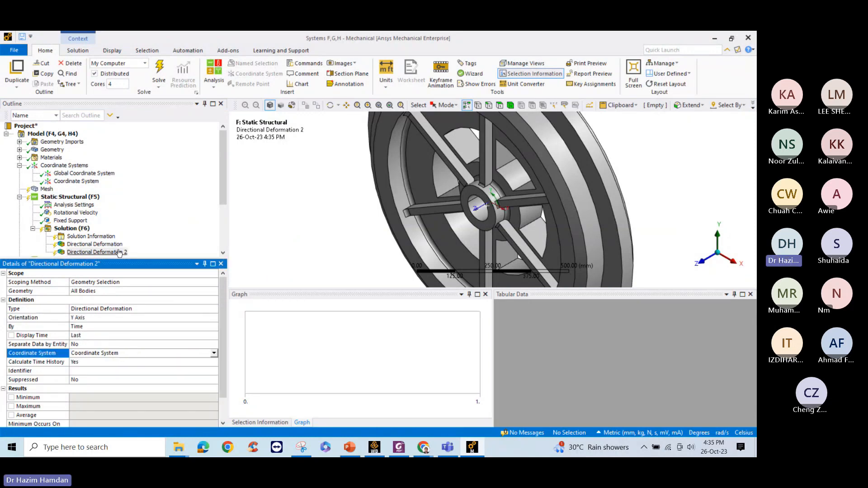
Insert a normal stress result in the static structural solution and assign it the cylindrical coordinate system, keeping the X axis orientation.
left_click(86, 229)
right_click(86, 230)
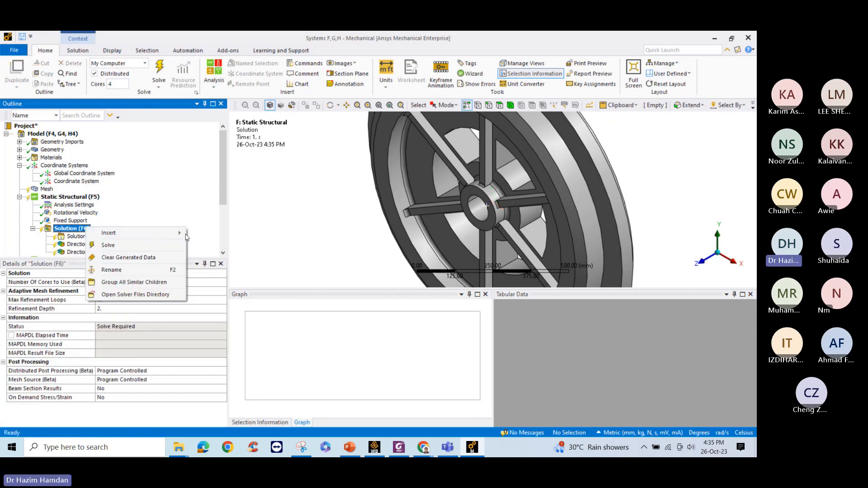
mouse_move(180, 237)
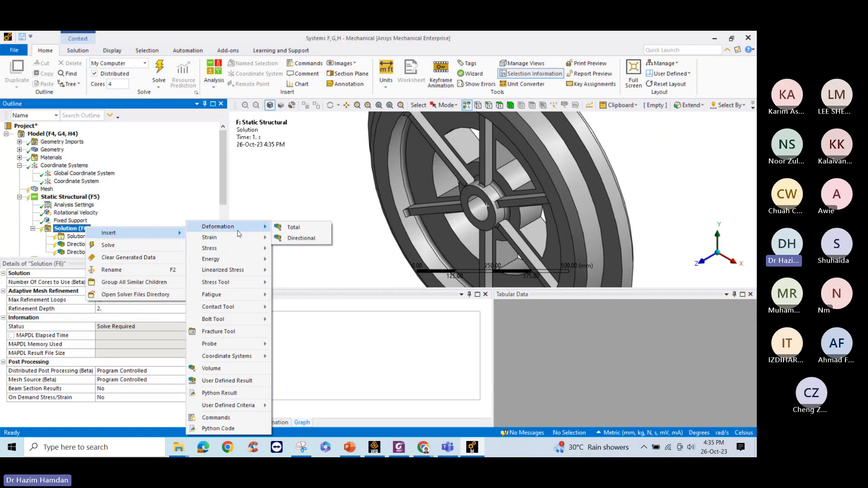
mouse_move(220, 243)
left_click(296, 314)
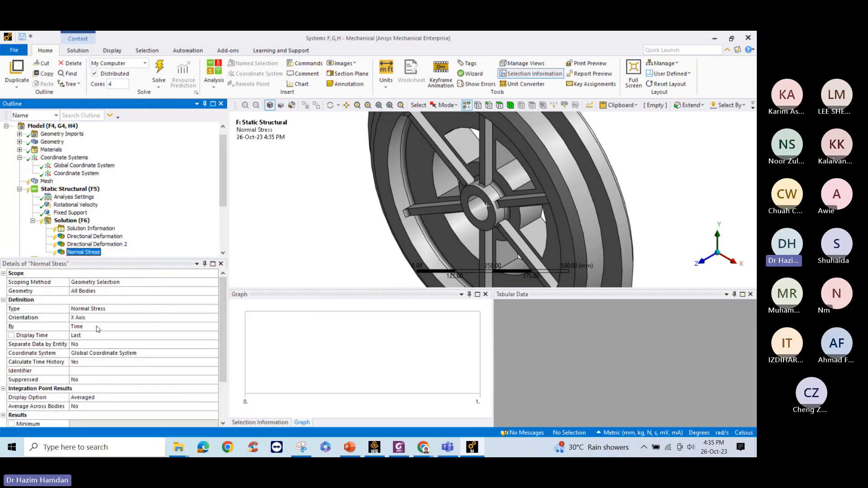
left_click(104, 353)
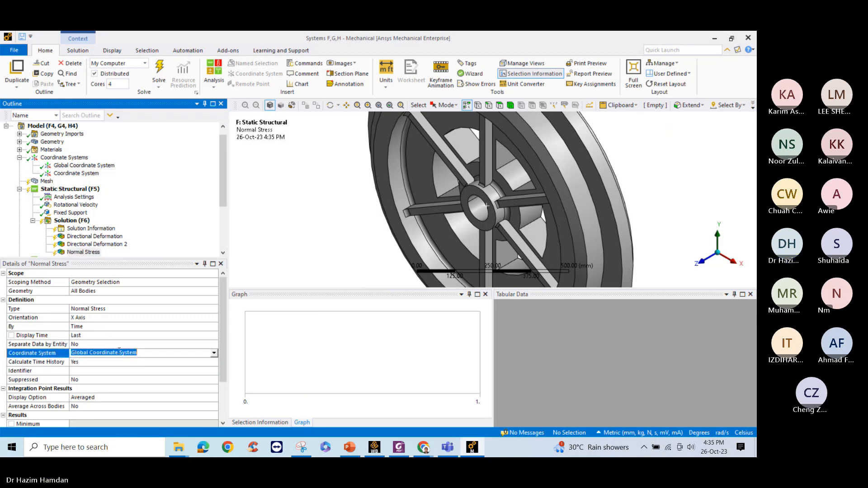
left_click(214, 353)
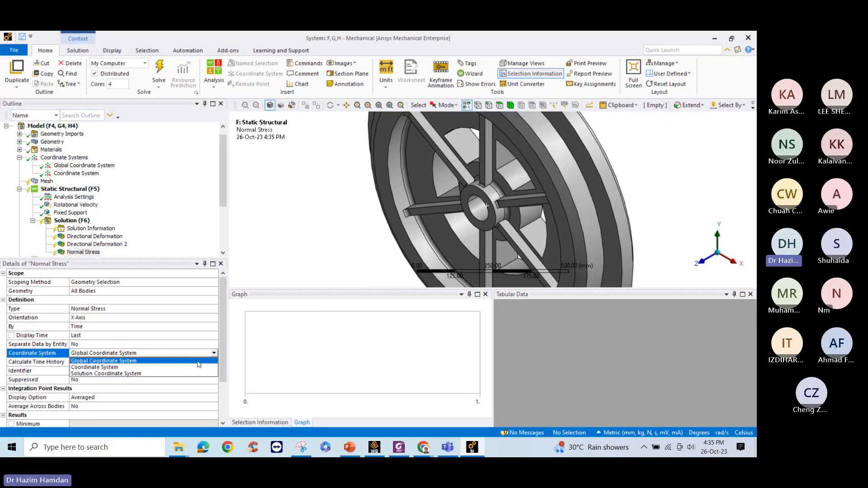
left_click(118, 367)
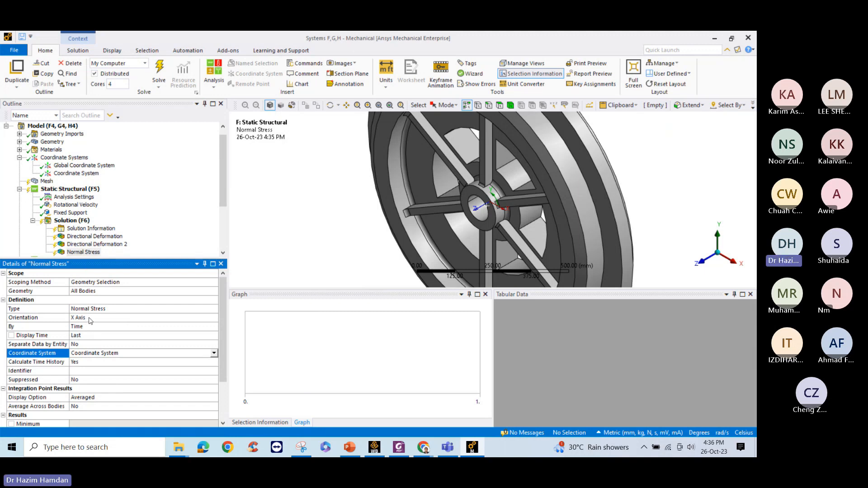
left_click(115, 354)
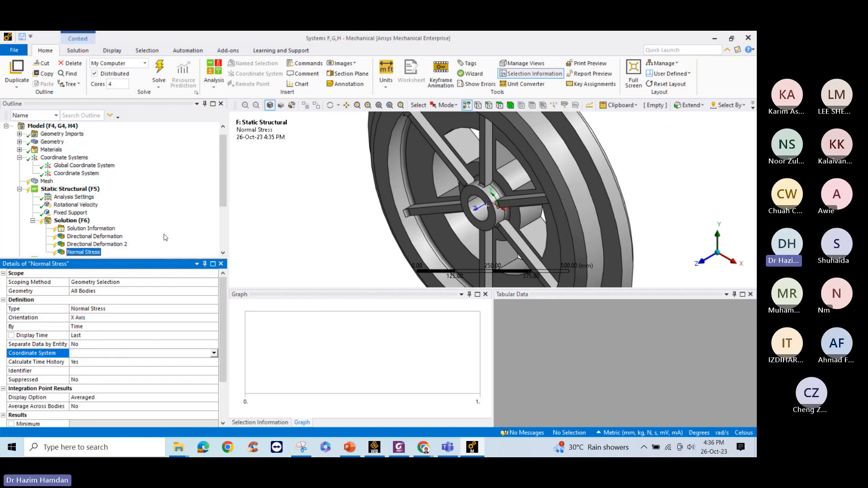
left_click(84, 252)
Insert a second normal stress result in the static structural solution, oriented along the Y axis of the cylindrical coordinate system.
left_click(83, 221)
right_click(83, 224)
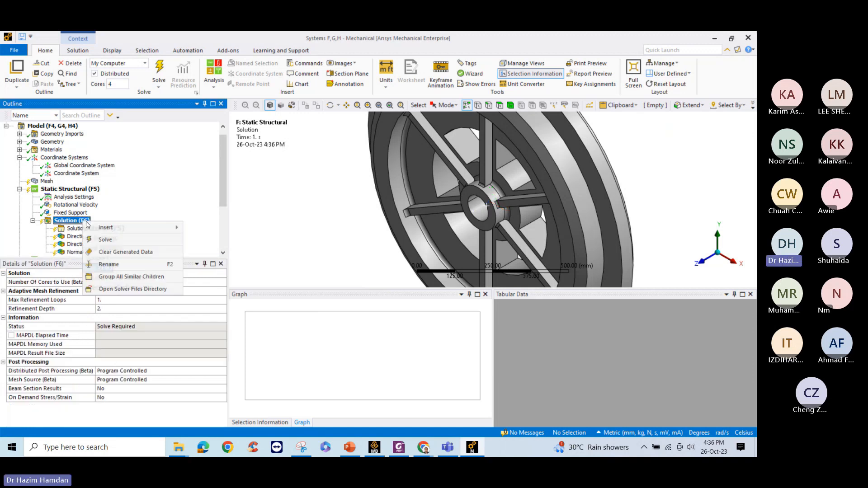
mouse_move(149, 227)
mouse_move(237, 250)
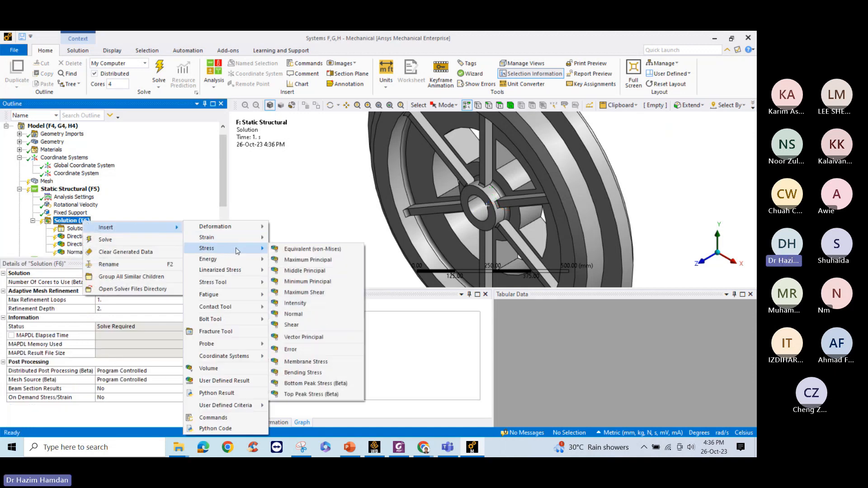
left_click(296, 314)
left_click(89, 318)
left_click(213, 318)
left_click(106, 335)
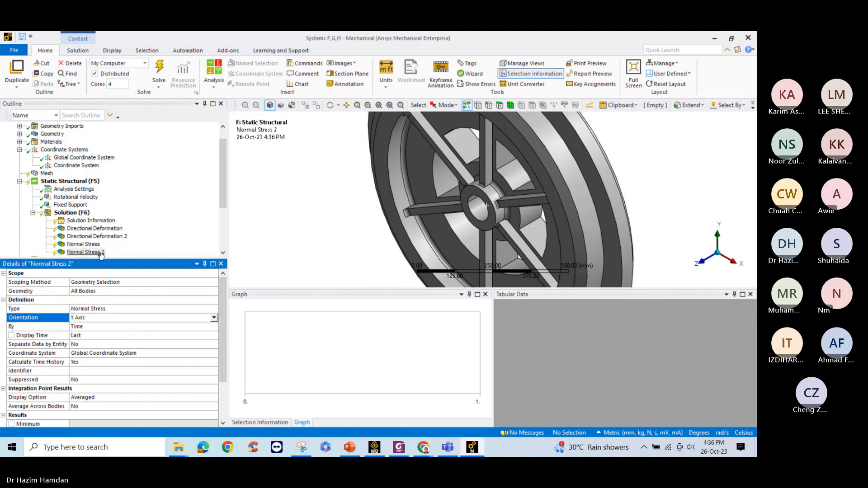
left_click(93, 362)
left_click(92, 353)
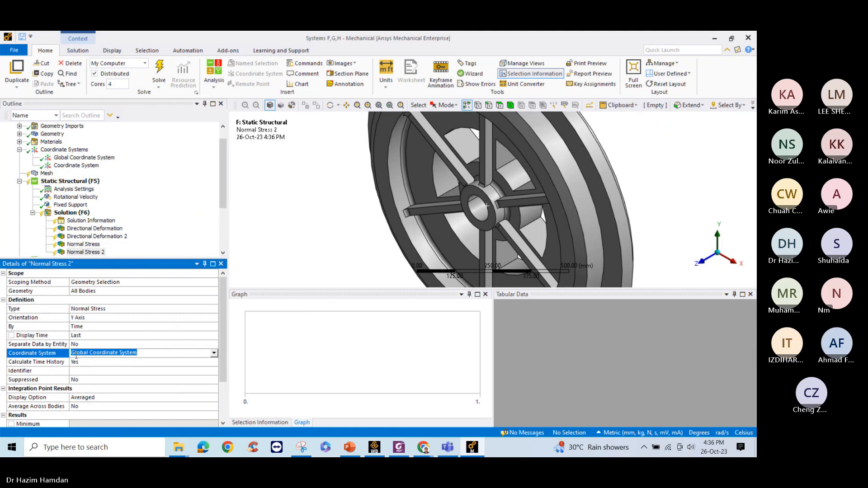
left_click(98, 361)
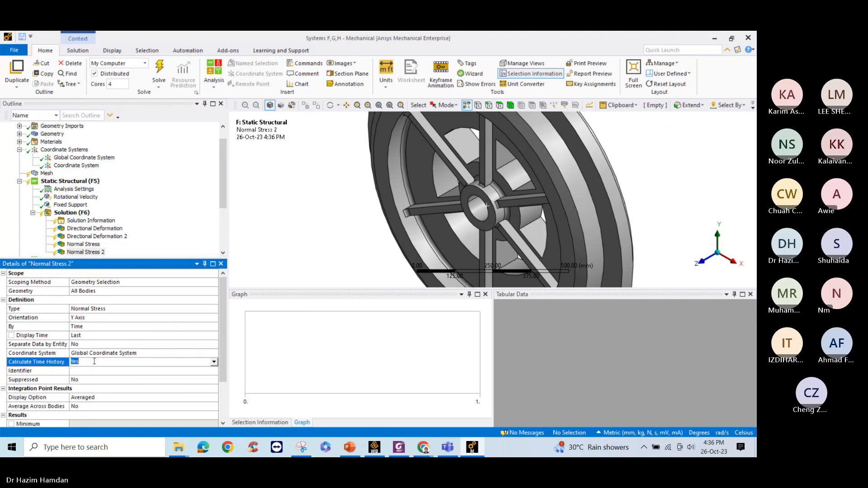
left_click(122, 353)
left_click(214, 353)
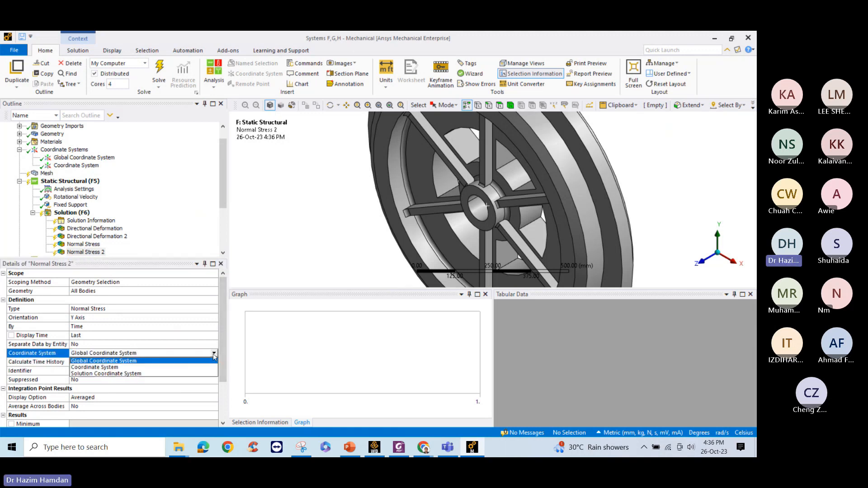
left_click(138, 367)
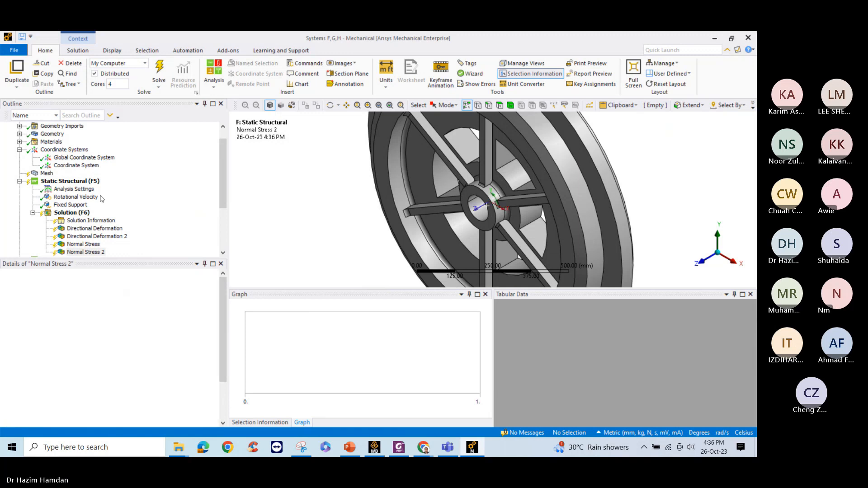
Solve the static structural analysis.
scroll(102, 199, "down", 3)
scroll(115, 200, "up", 2)
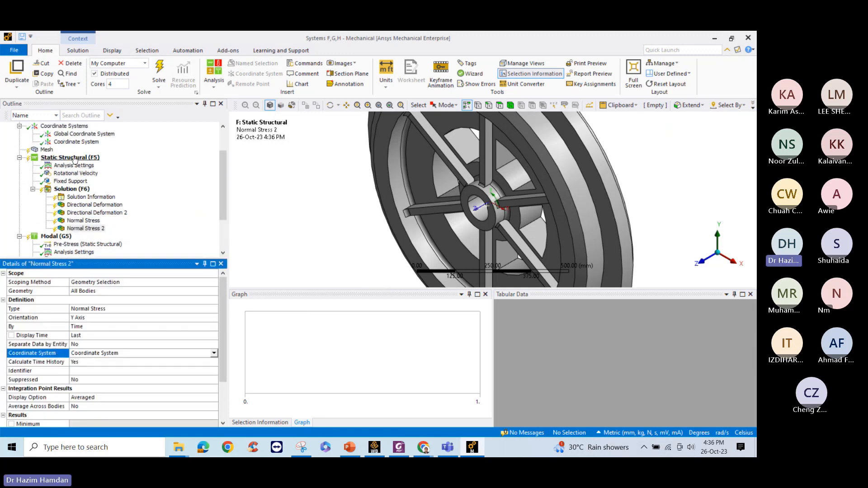
left_click(72, 189)
right_click(72, 189)
left_click(107, 206)
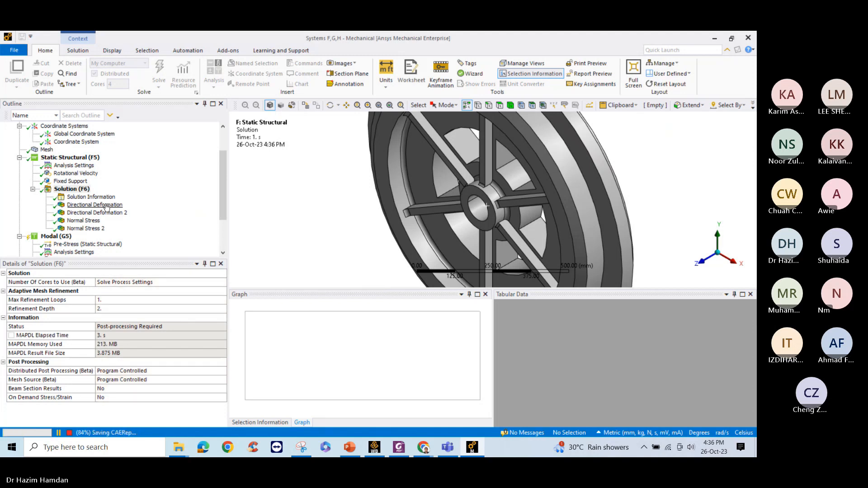
View the X-axis directional deformation and X-axis normal stress results on the whole flywheel.
left_click(106, 205)
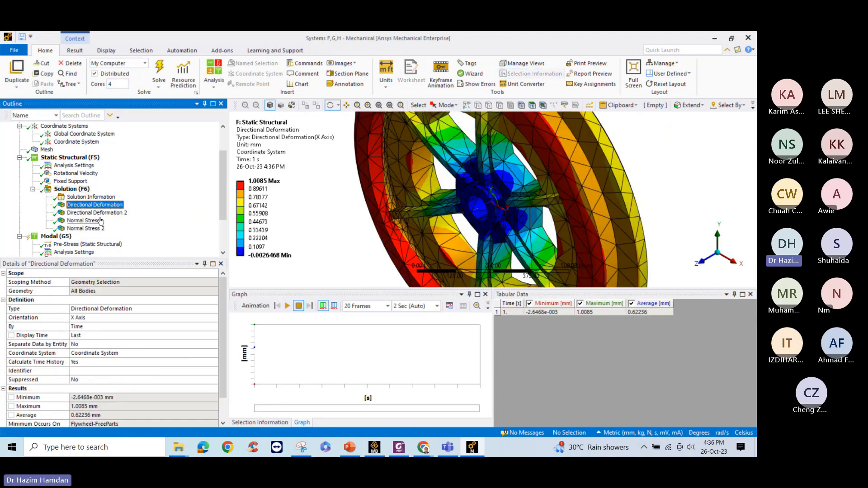
key("Down")
key("Down")
key("F7")
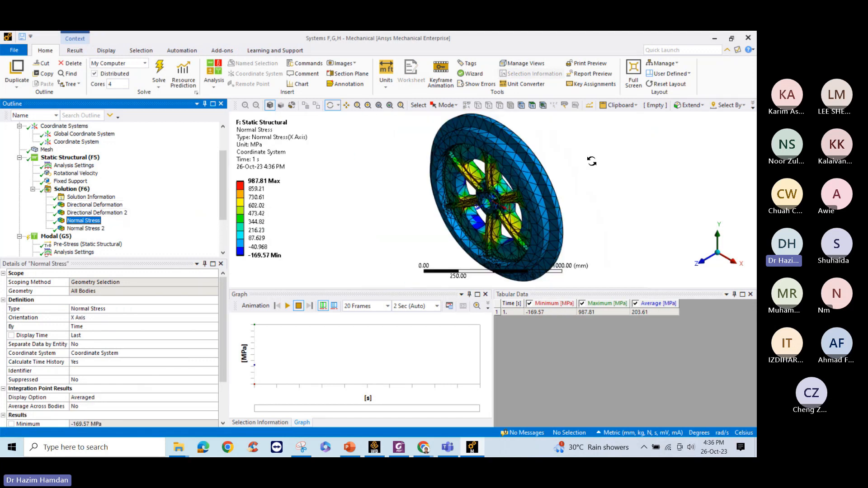
Enlarge the graphics area and inspect the X-axis normal stress distribution on the flywheel.
left_click_drag(405, 218, 410, 212)
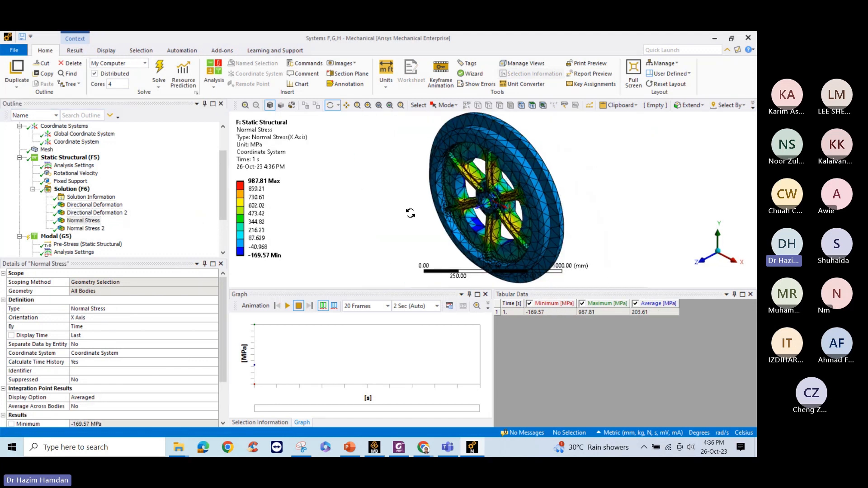
left_click_drag(616, 288, 611, 377)
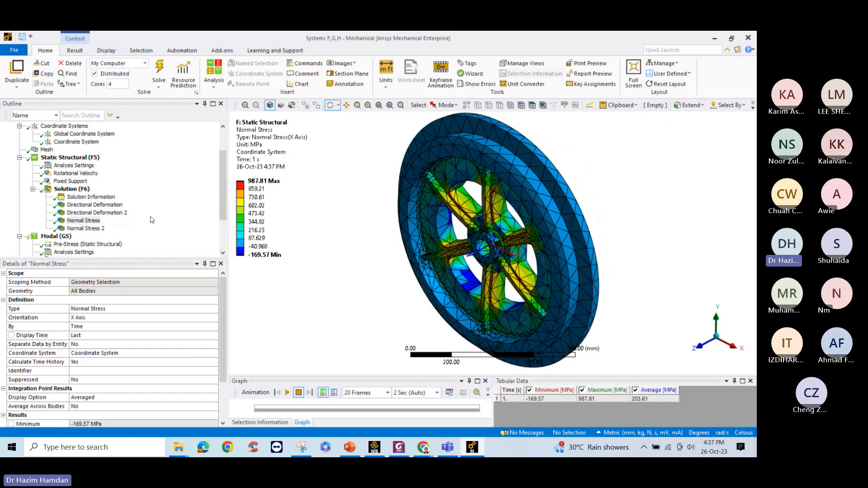
scroll(94, 177, "up", 3)
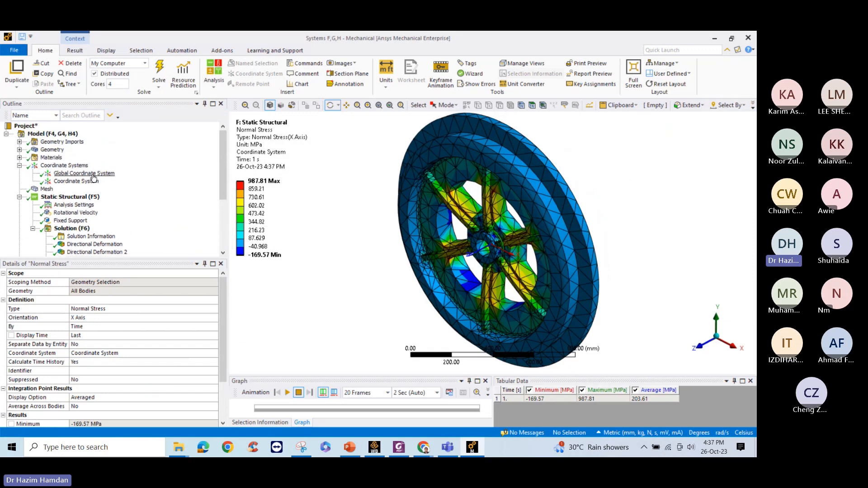
scroll(93, 177, "down", 4)
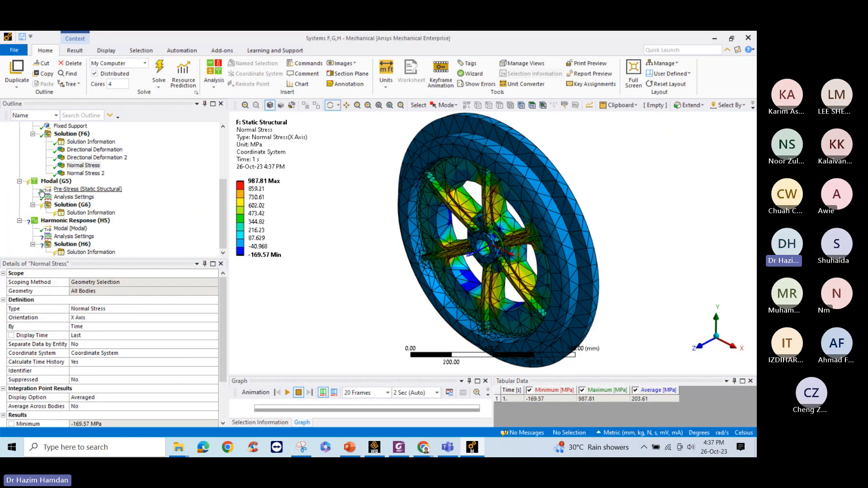
Check the modal analysis's static structural pre-stress link and analysis settings, and solve the modal analysis.
left_click(80, 190)
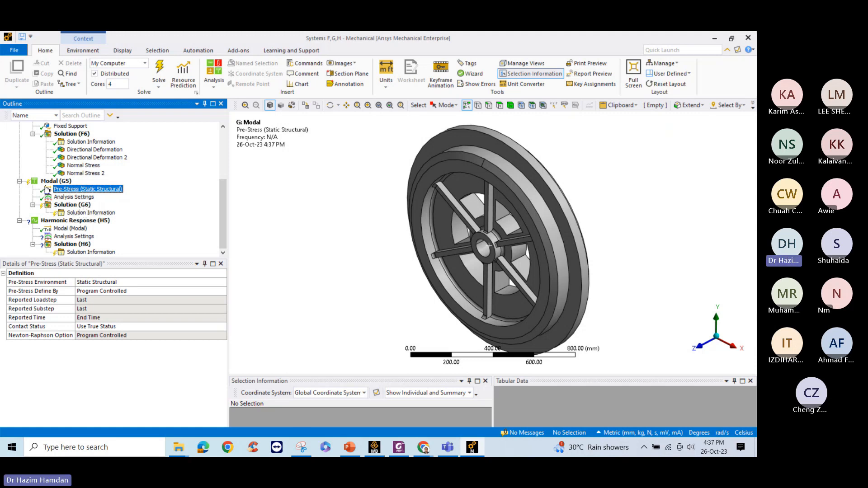
left_click(67, 181)
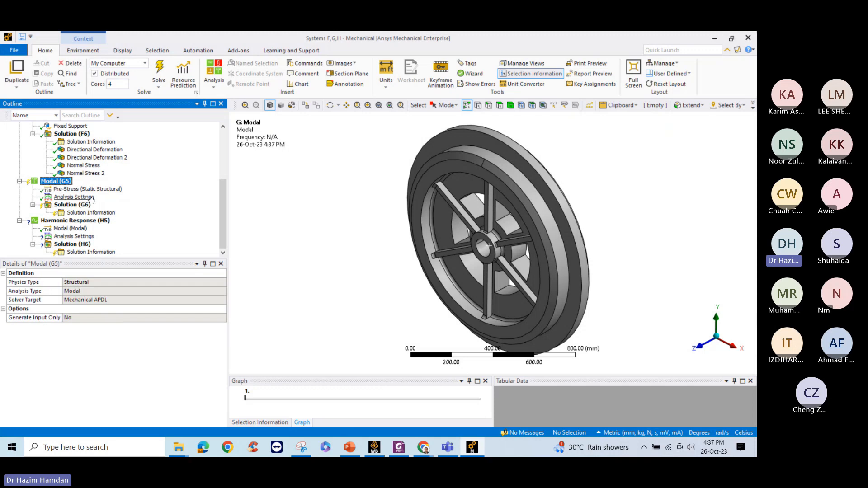
left_click(84, 198)
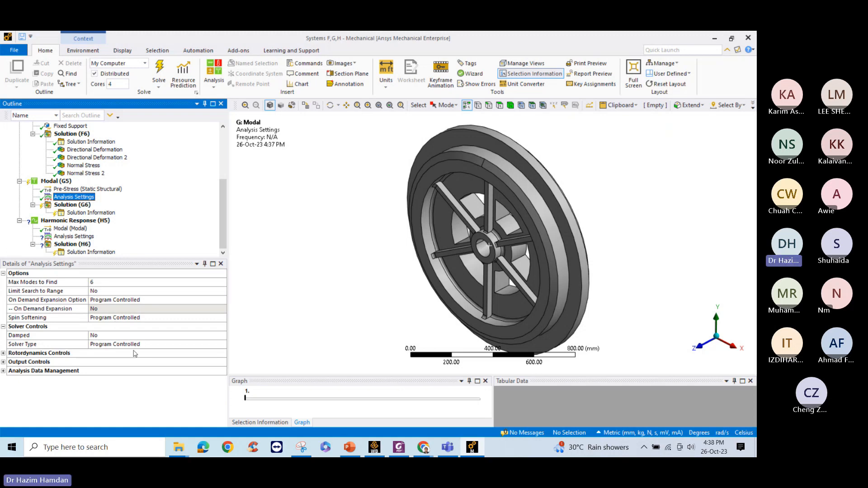
left_click(75, 205)
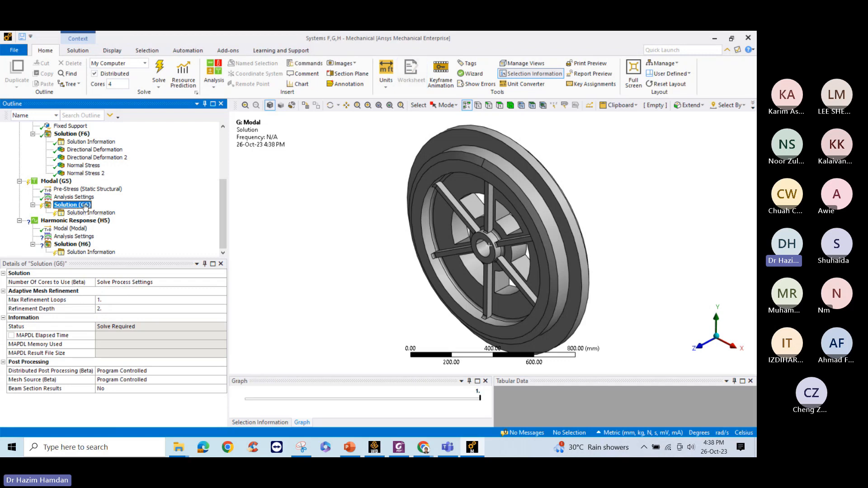
right_click(84, 204)
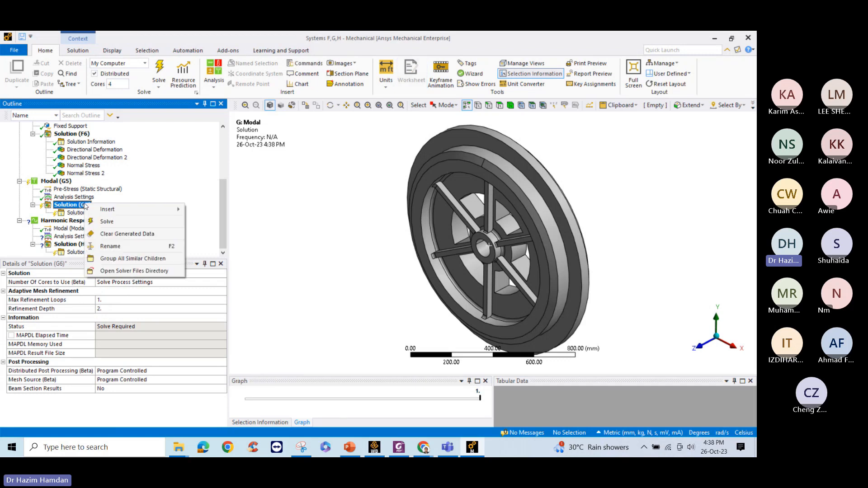
left_click(122, 224)
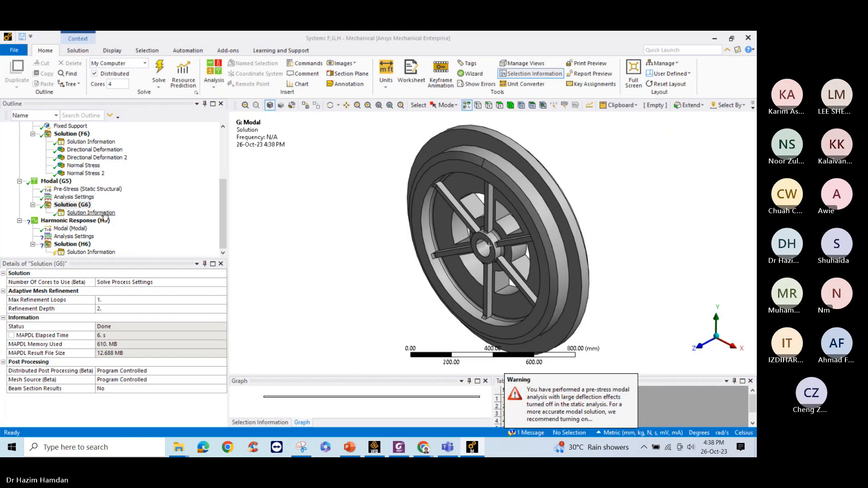
Review the modal solution information and analysis settings, and display the solution's table of natural frequencies.
left_click(85, 206)
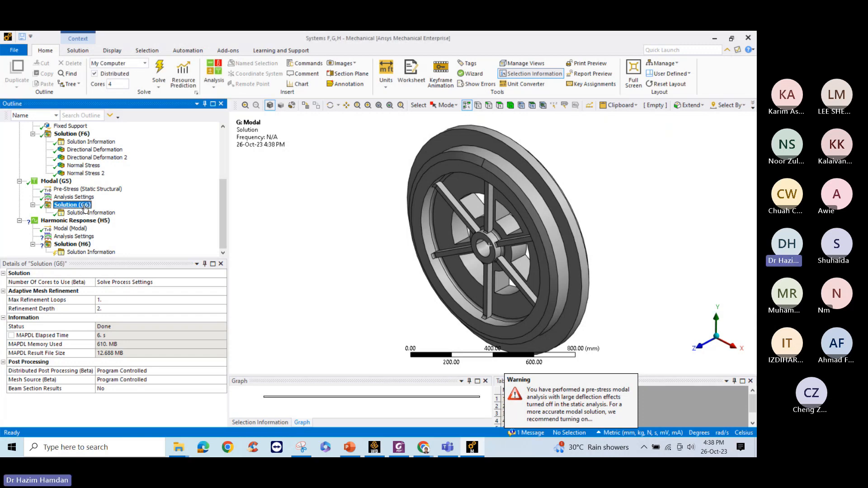
left_click(87, 213)
left_click(82, 198)
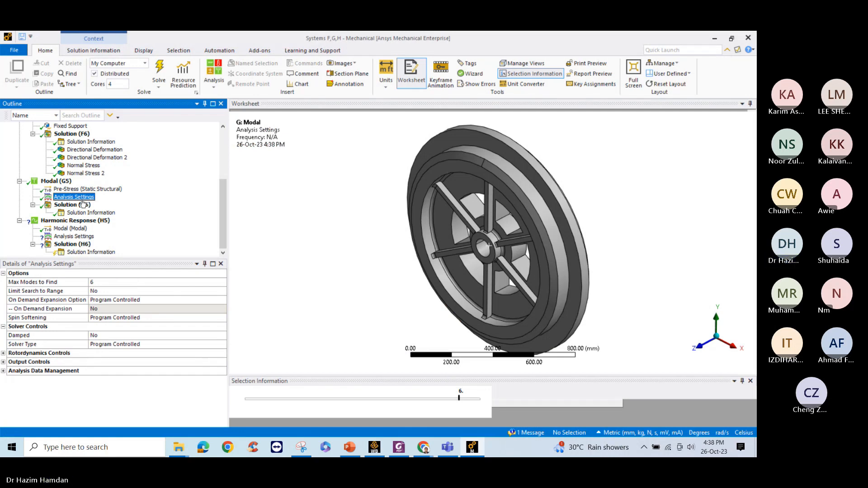
left_click(83, 204)
left_click_drag(563, 429, 569, 392)
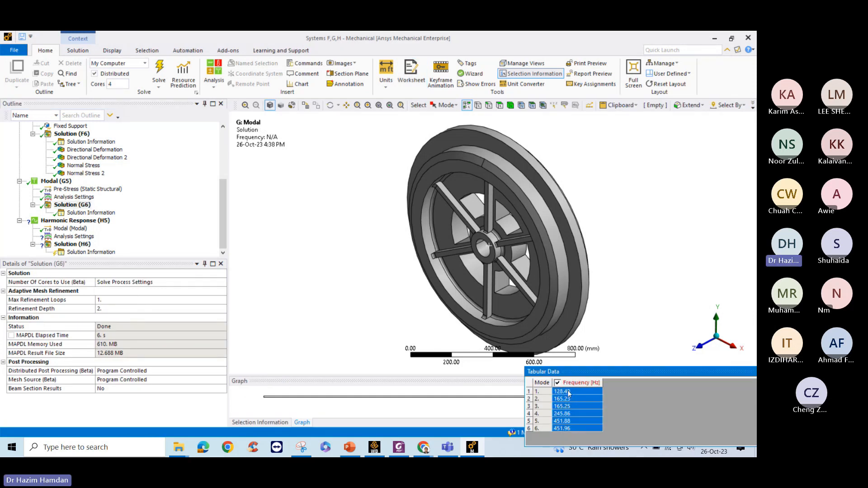
right_click(569, 392)
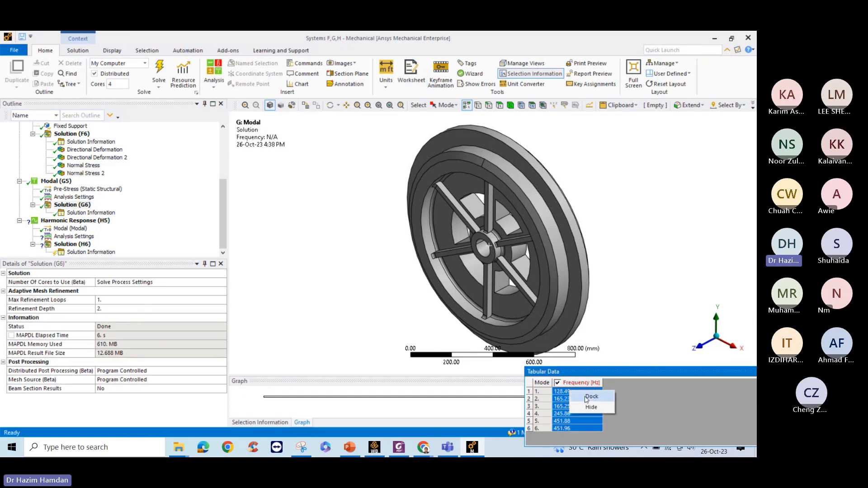
right_click(554, 392)
left_click(697, 363)
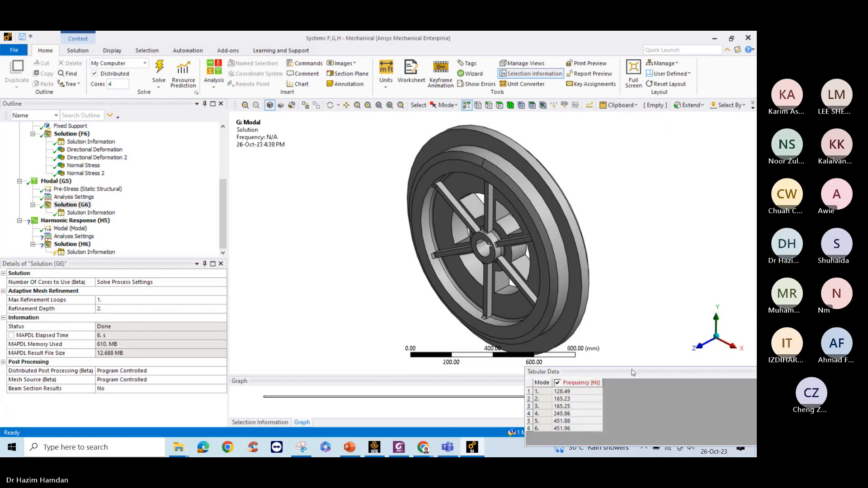
Dock the floating frequency table and create mode shape results for all six modal frequencies.
left_click(578, 398)
left_click(571, 392)
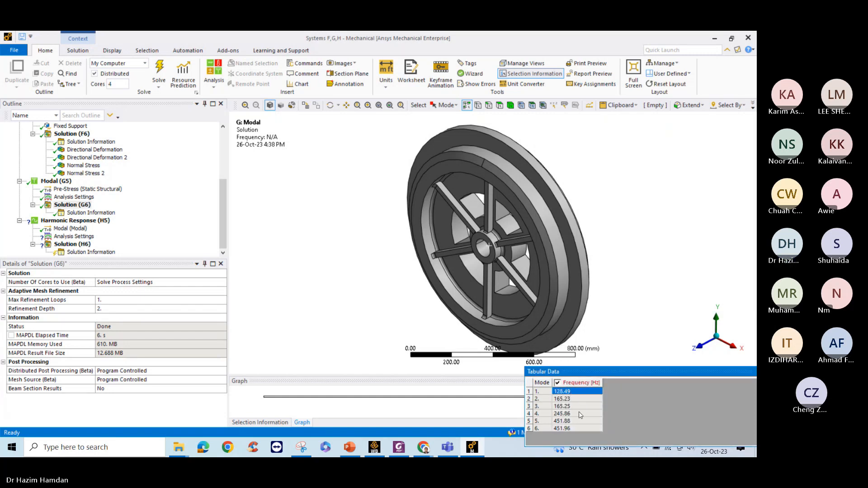
left_click(573, 428, "shift")
right_click(583, 402)
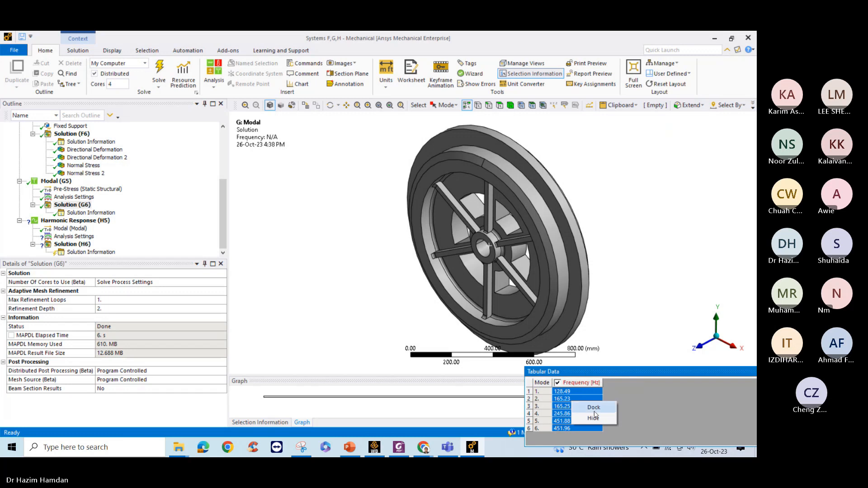
left_click(594, 409)
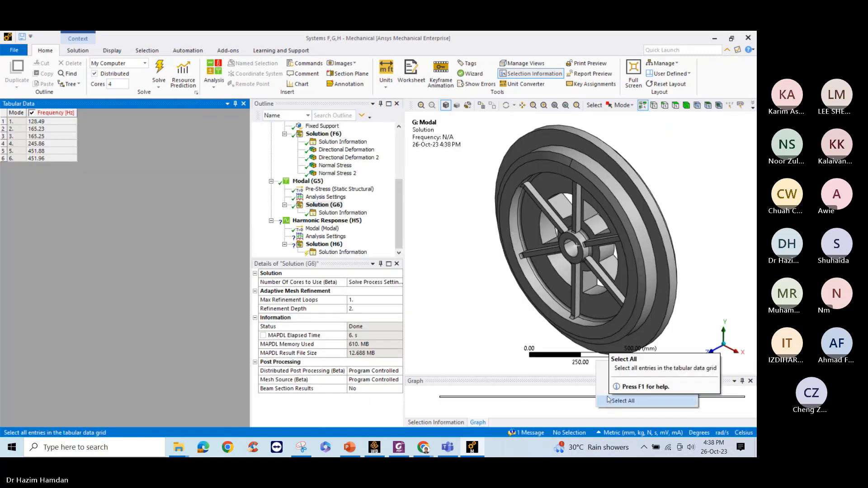
left_click_drag(40, 122, 55, 162)
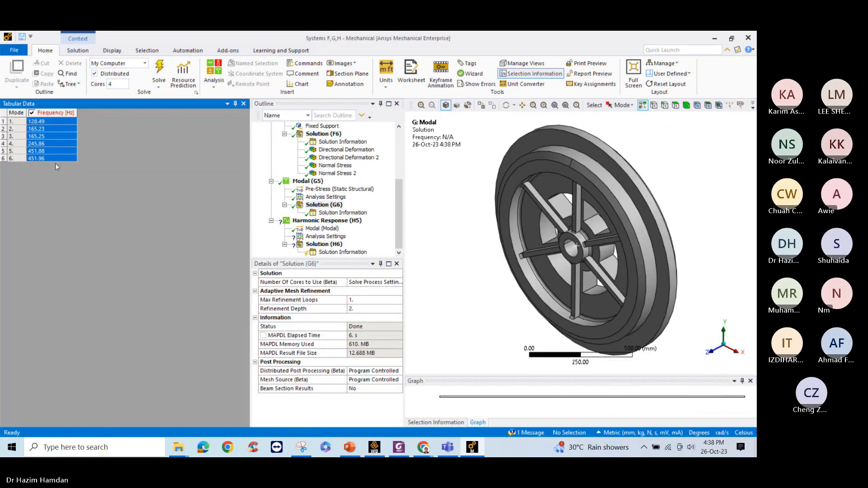
right_click(55, 145)
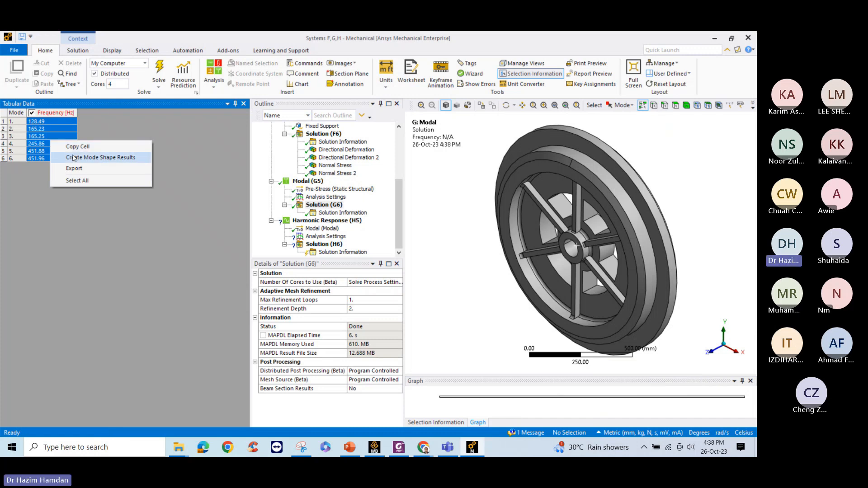
left_click(73, 157)
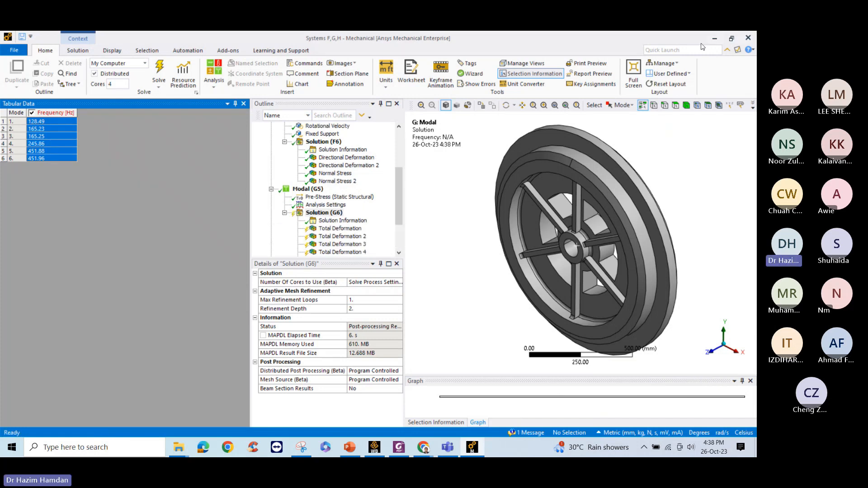
Reset the window layout and evaluate all results of the modal solution.
left_click(670, 85)
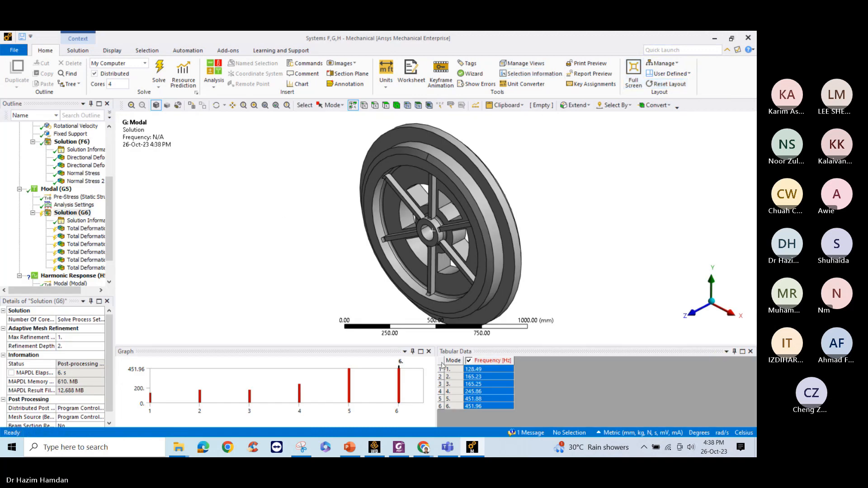
right_click(75, 214)
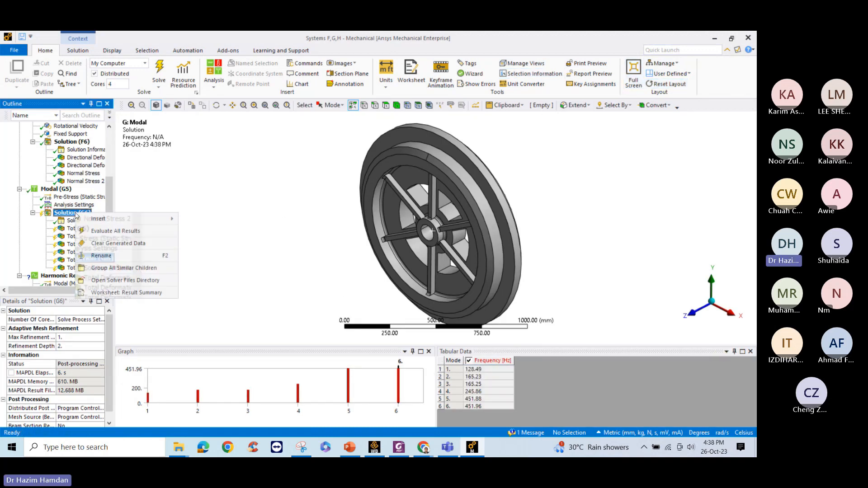
left_click(108, 231)
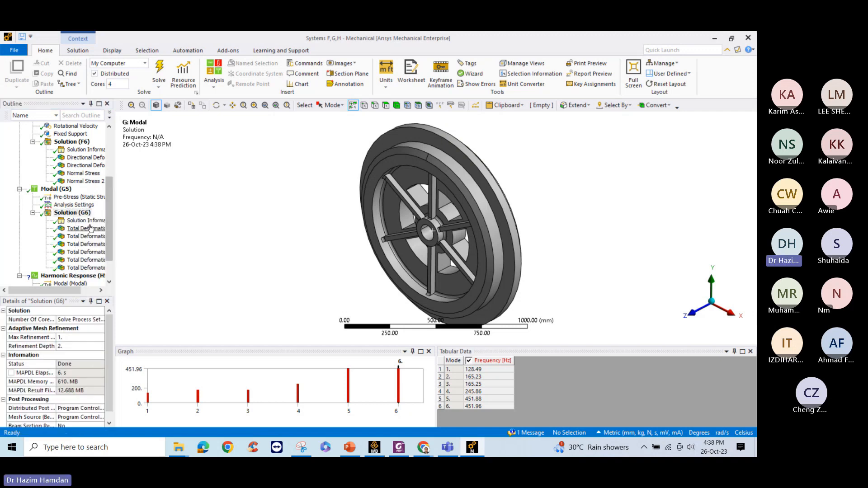
View the total deformation mode shapes for modes 1 to 6 in turn and widen the outline to show full result names.
scroll(82, 224, "down", 2)
left_click(85, 197)
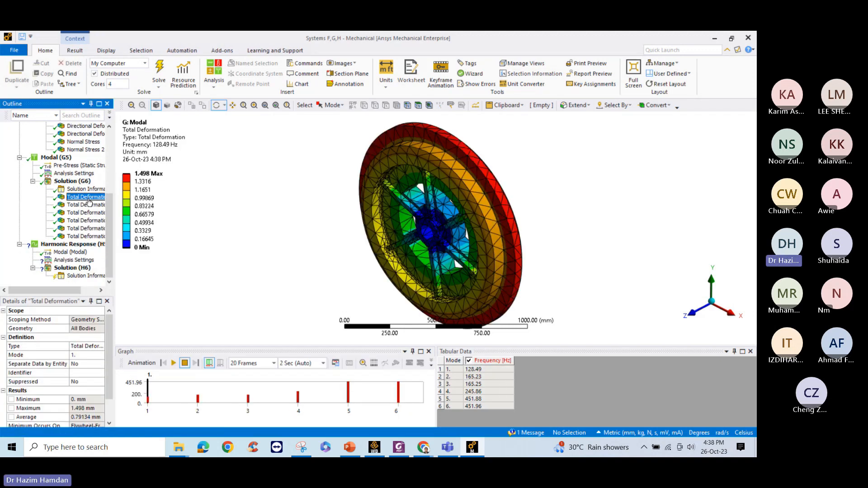
left_click(86, 206)
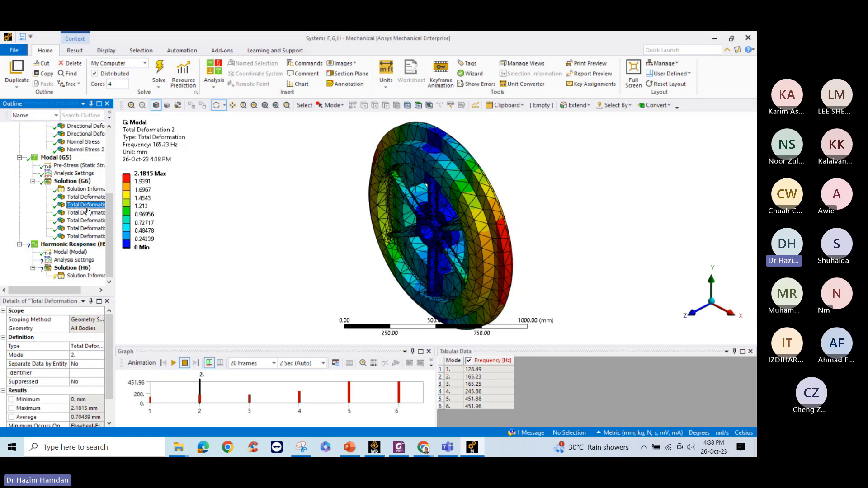
left_click(88, 212)
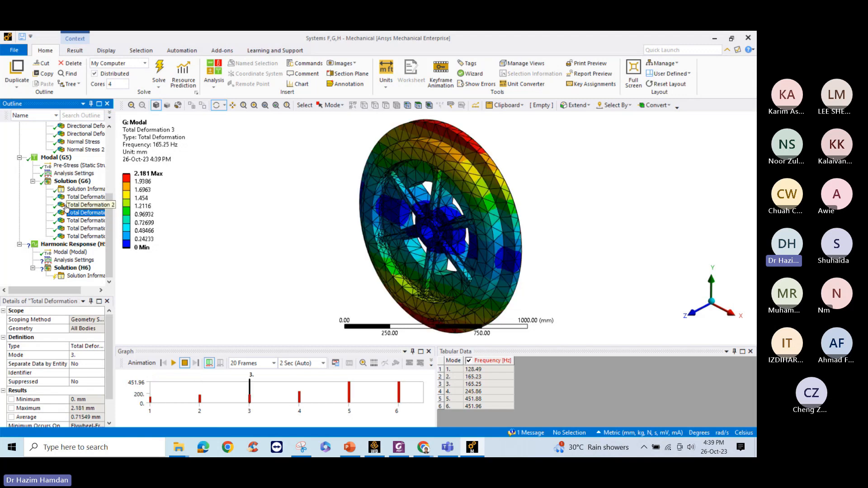
left_click(86, 221)
left_click(86, 229)
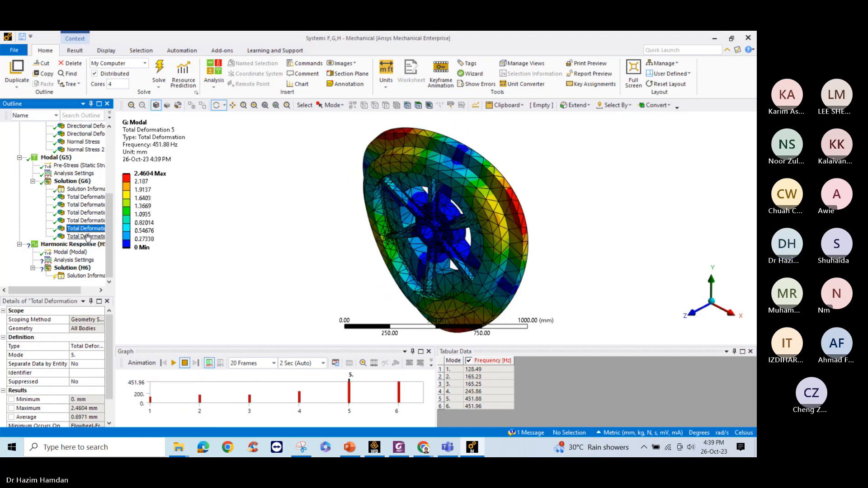
left_click(86, 236)
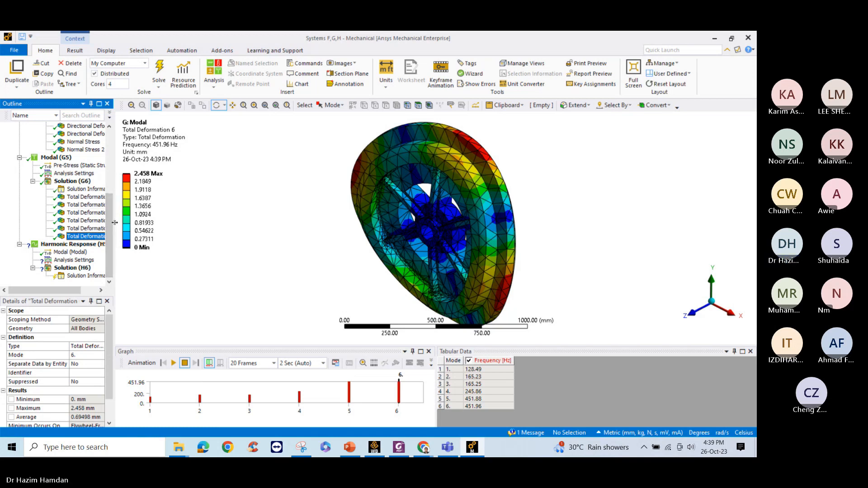
left_click_drag(115, 207, 182, 207)
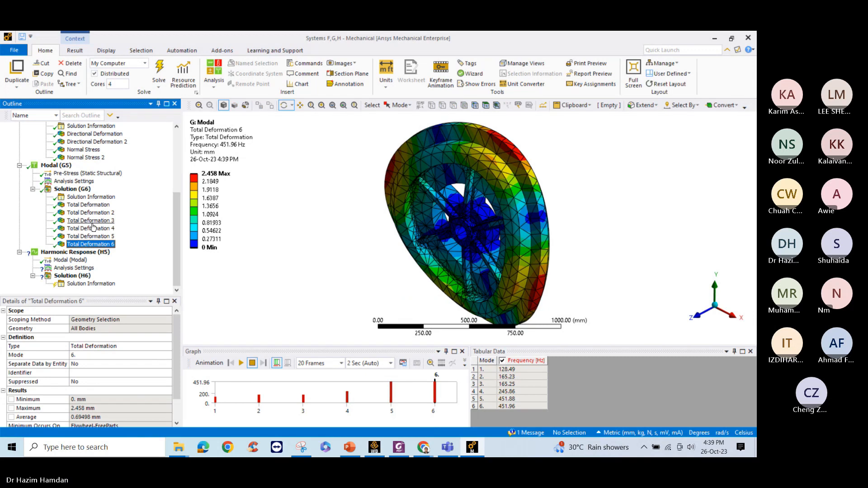
Add an acceleration load to the harmonic response analysis.
left_click(50, 252)
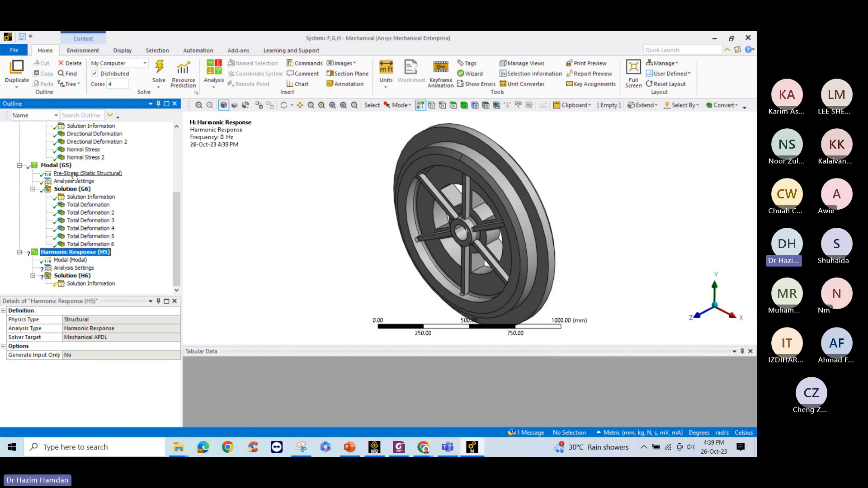
right_click(93, 252)
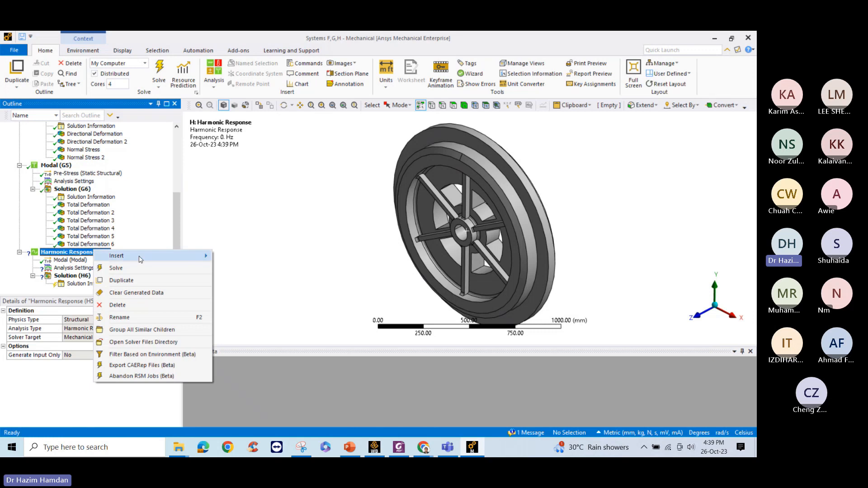
mouse_move(139, 259)
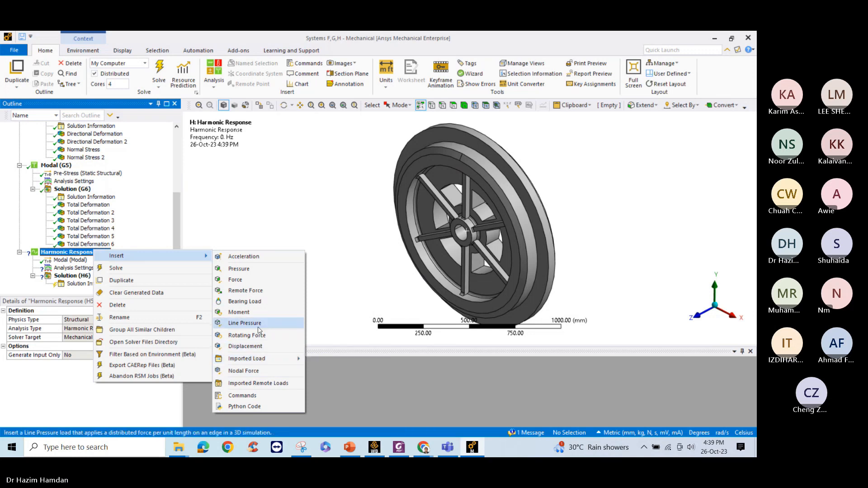
left_click(244, 256)
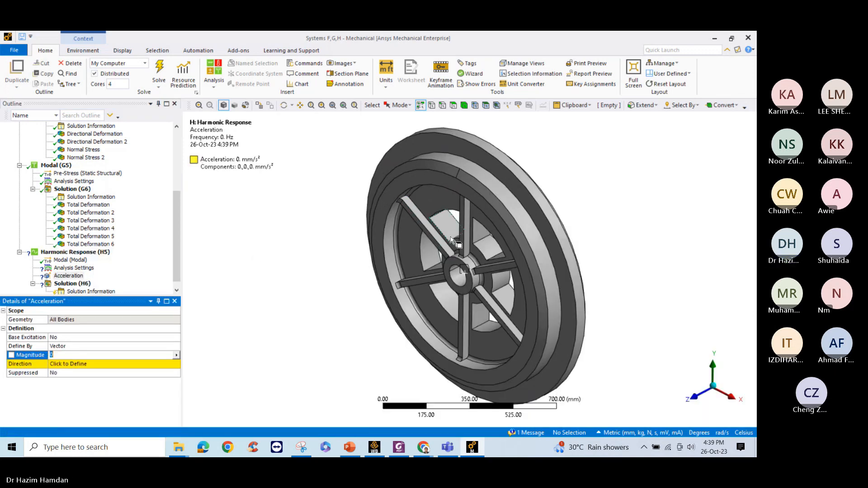
left_click(458, 274)
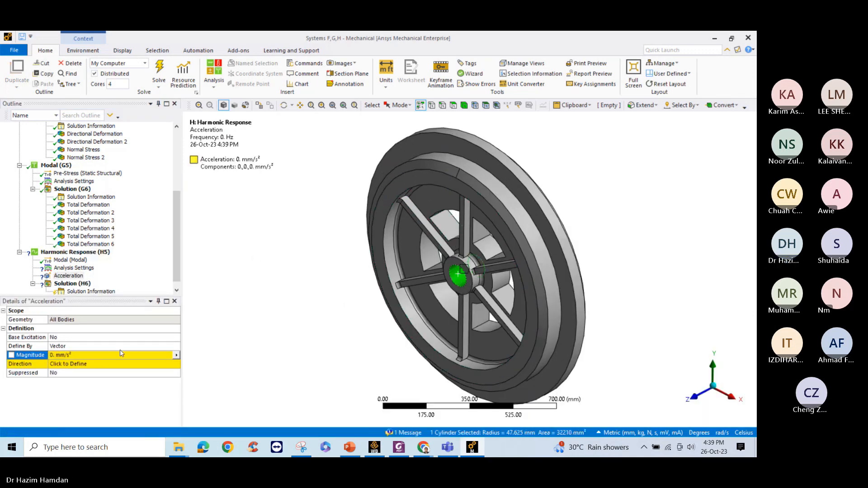
Define the harmonic response acceleration by components, with a Z component of 20000 mm/s².
left_click(86, 346)
left_click(176, 346)
left_click(66, 354)
left_click(70, 382)
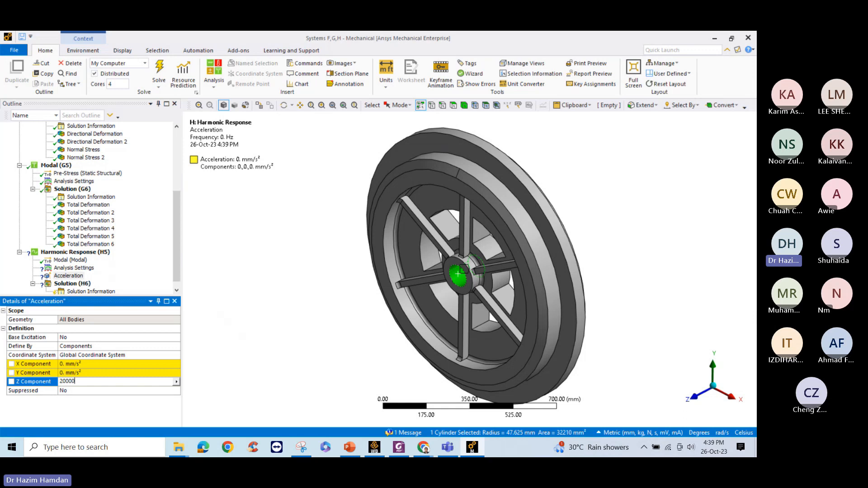
left_click(241, 299)
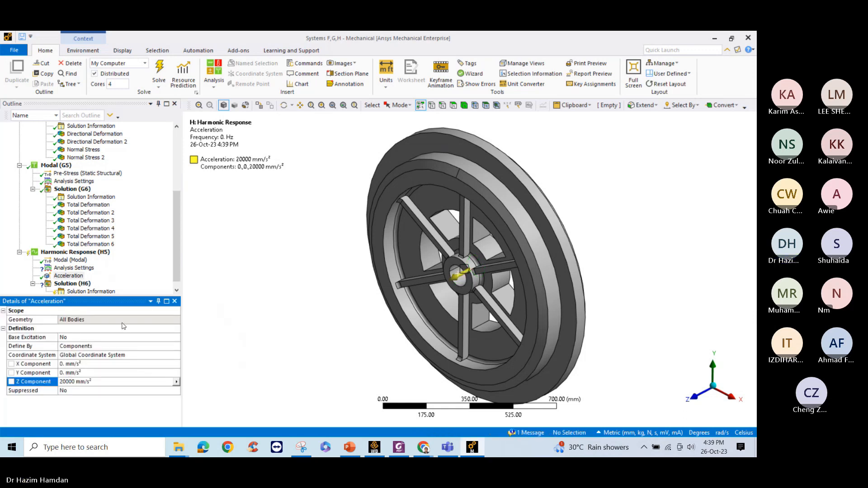
Set the maximum of the harmonic response frequency range to 500 Hz in its analysis settings.
scroll(144, 266, "down", 1)
left_click(78, 261)
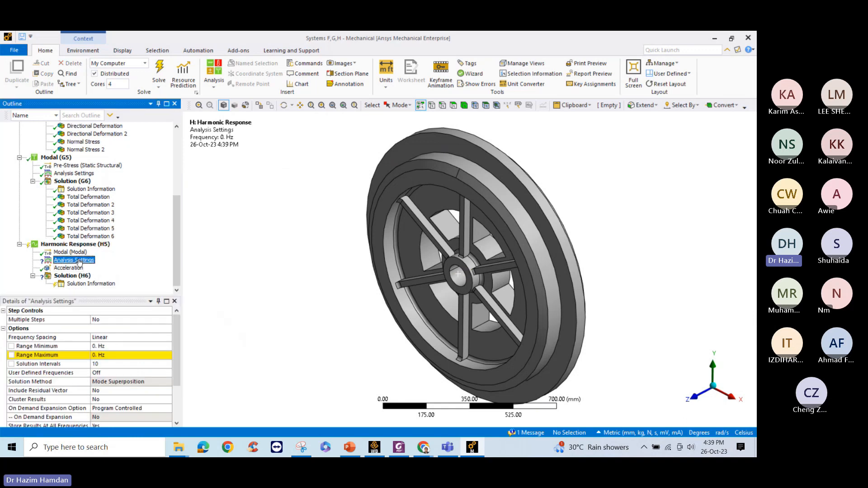
left_click(115, 355)
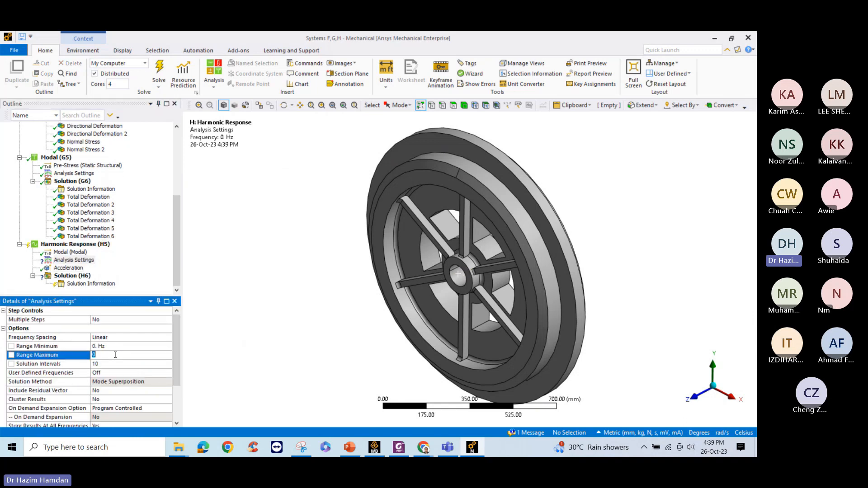
left_click(110, 346)
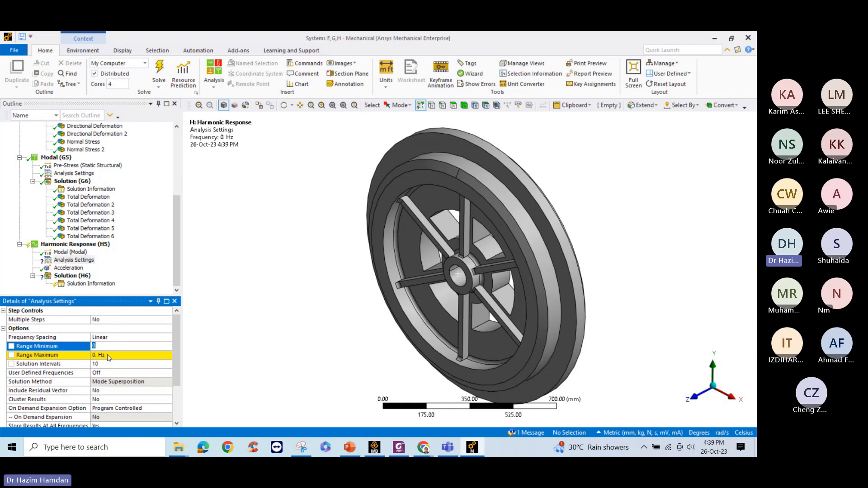
left_click(104, 356)
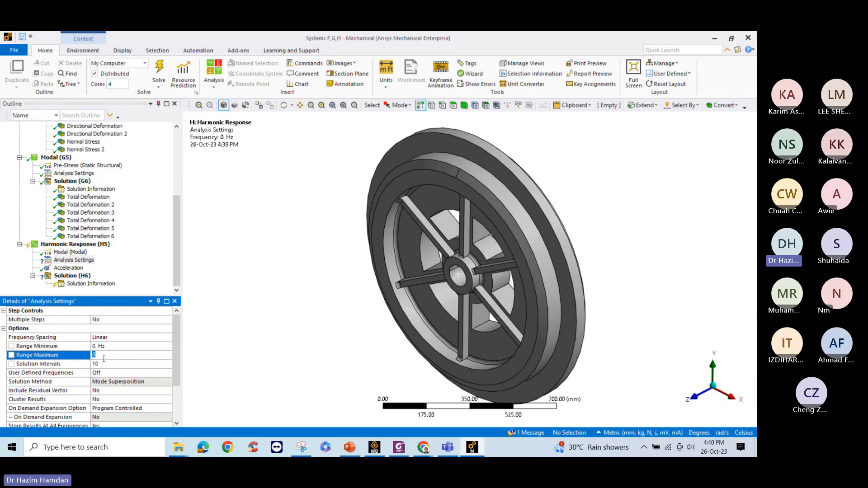
type("5000")
key("Return")
Expand the harmonic response damping controls and set the damping ratio to 5e-2.
left_click_drag(176, 349, 174, 400)
double_click(54, 408)
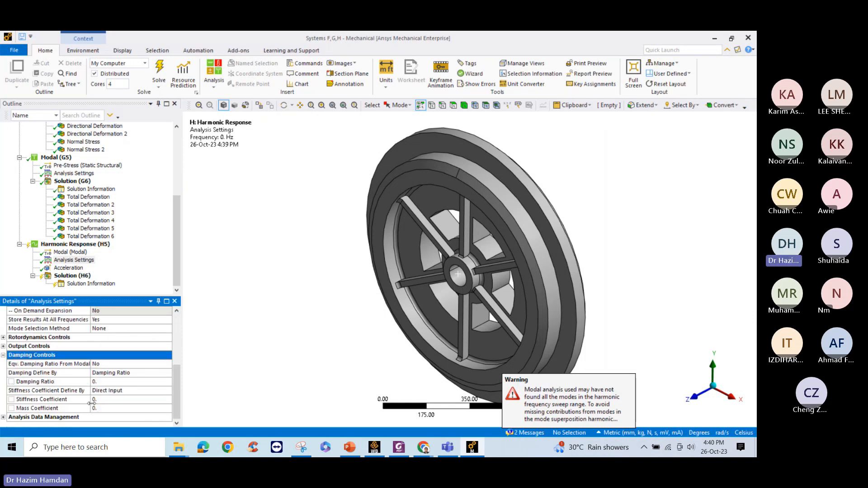
left_click(102, 382)
key("BackSpace")
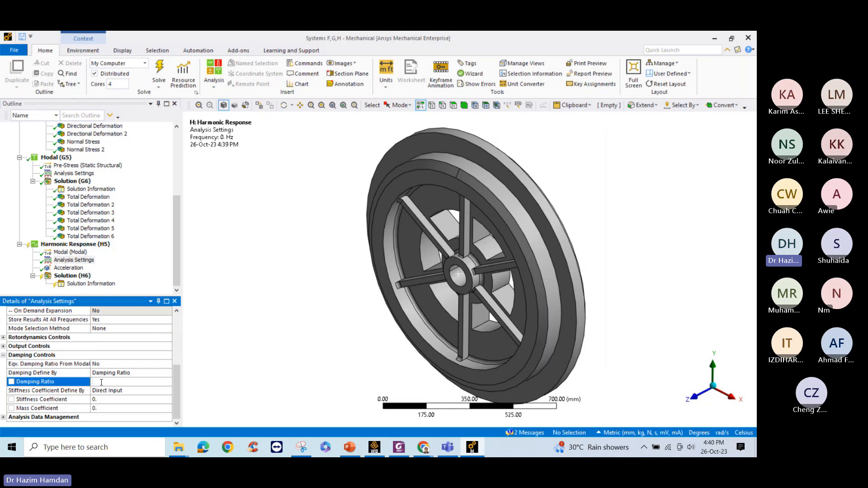
key("BackSpace")
type("5e-2")
key("Return")
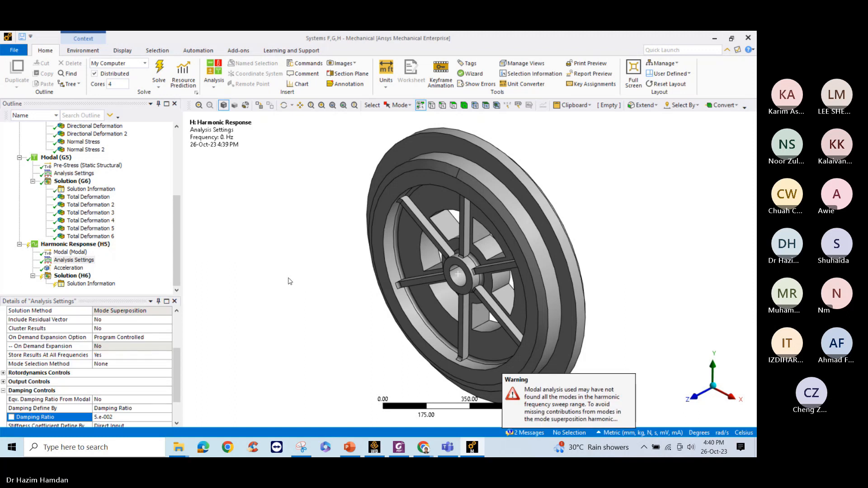
Turn on Cluster Results in the harmonic response analysis settings.
scroll(168, 364, "down", 1)
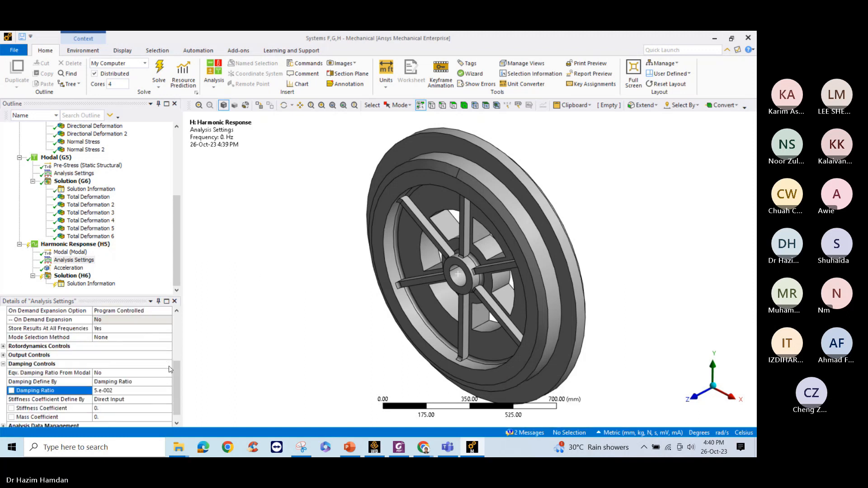
left_click(170, 370)
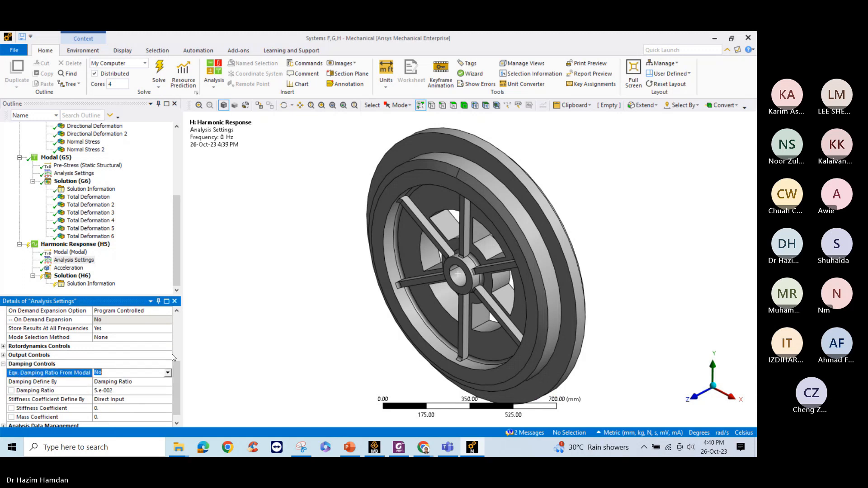
scroll(176, 354, "up", 2)
scroll(176, 355, "up", 1)
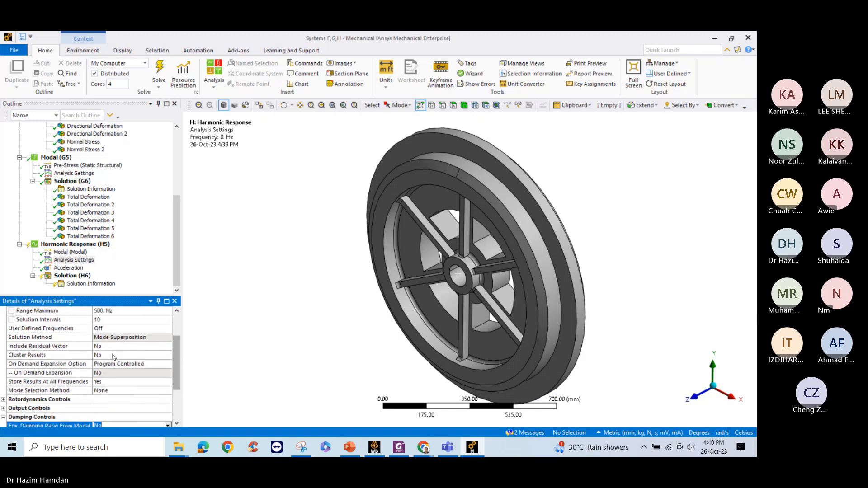
left_click(38, 355)
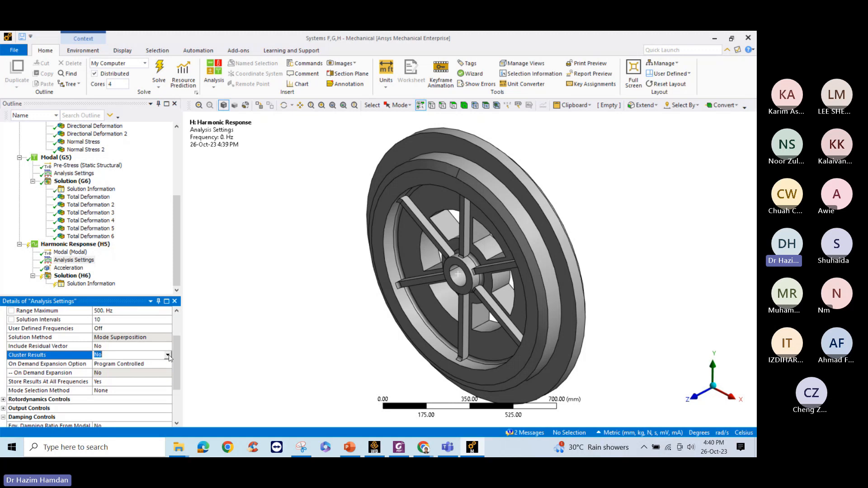
left_click(168, 356)
left_click(128, 370)
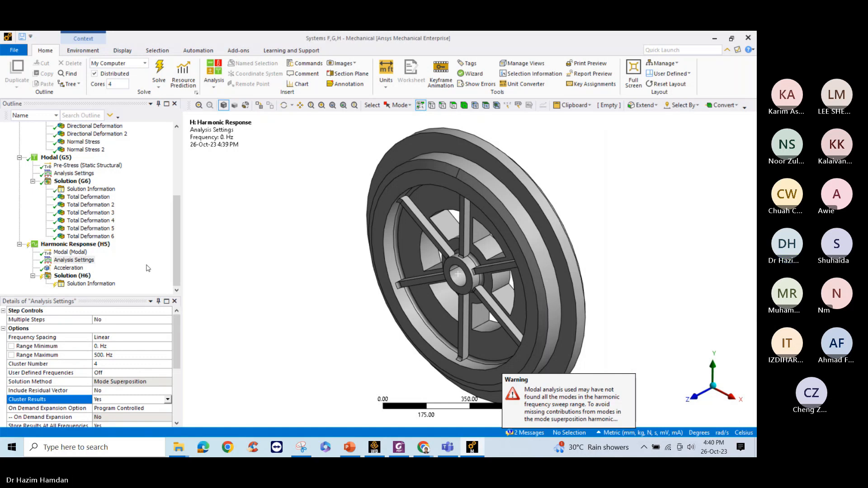
Insert a deformation frequency response result under the harmonic response solution.
left_click(86, 276)
right_click(86, 276)
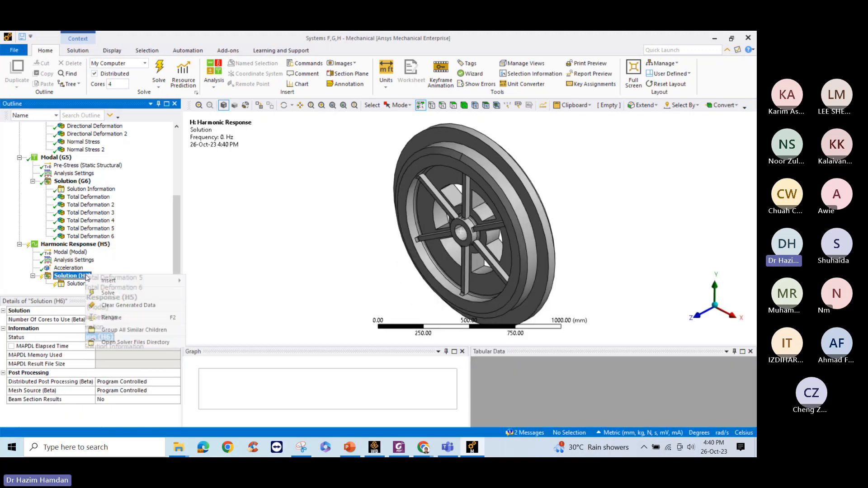
mouse_move(136, 281)
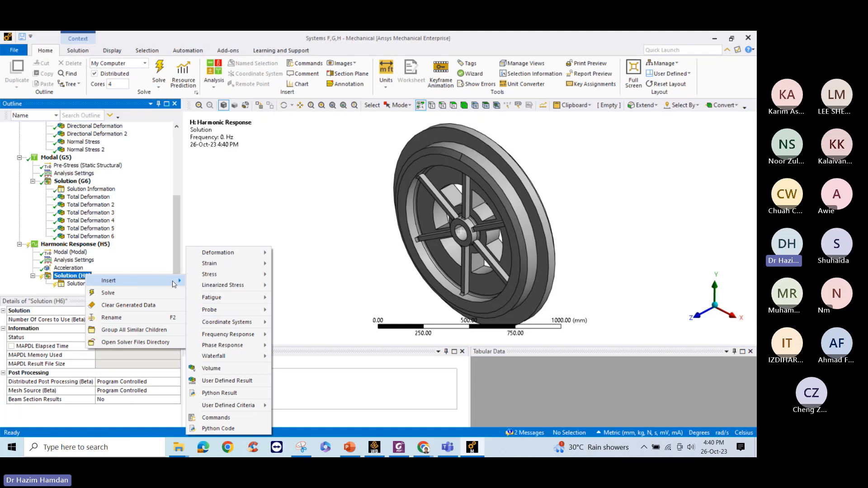
mouse_move(237, 337)
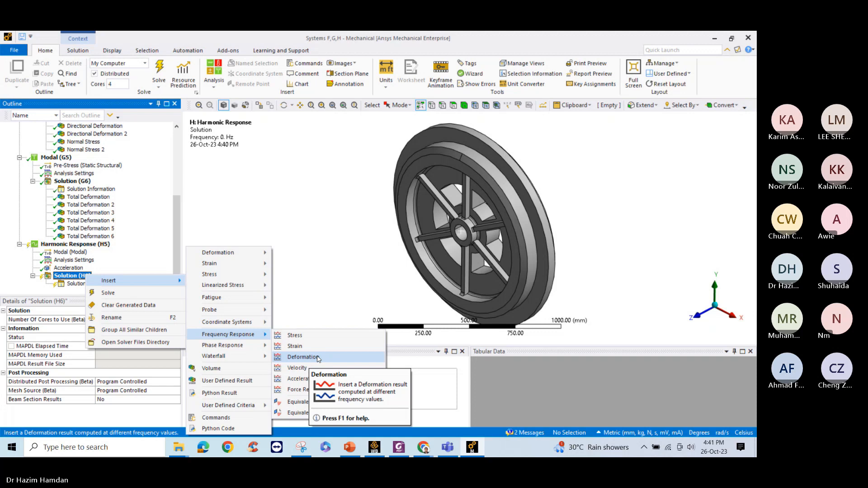
left_click(302, 357)
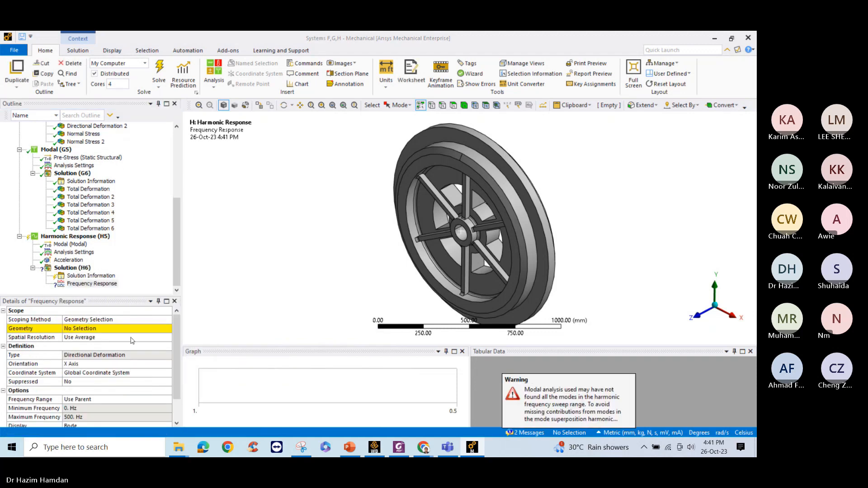
Scope the frequency response result to the whole flywheel body.
left_click(108, 328)
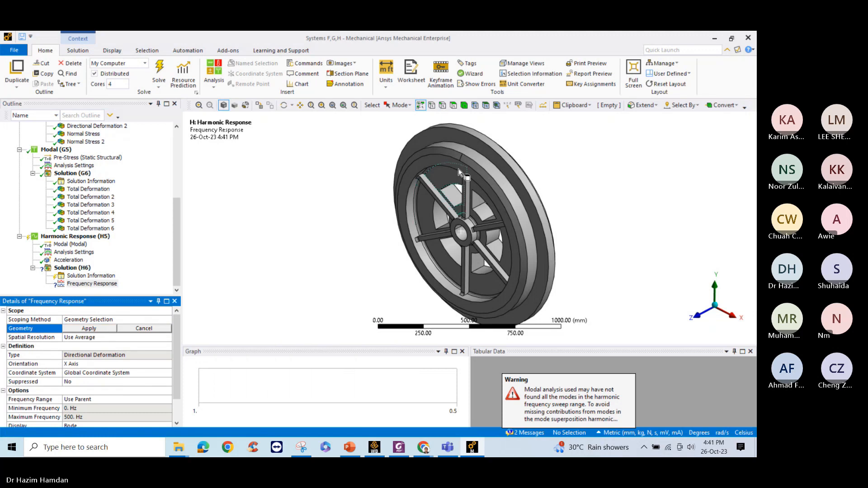
left_click(464, 104)
left_click(495, 182)
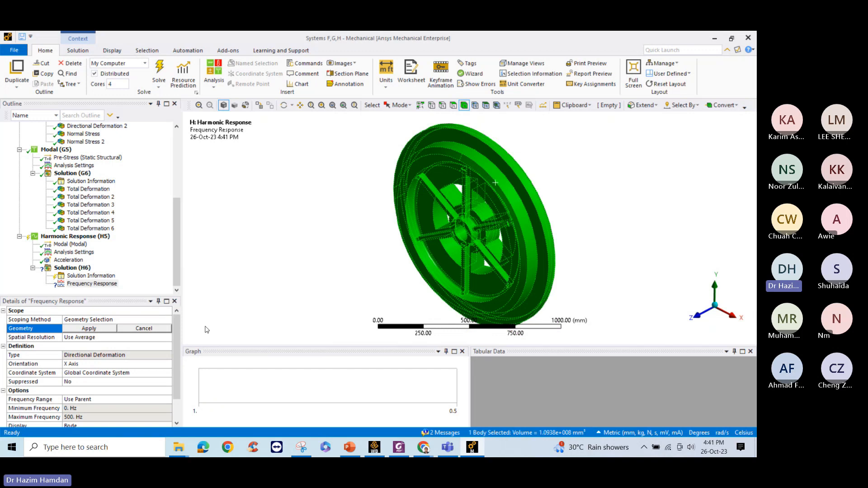
left_click(89, 329)
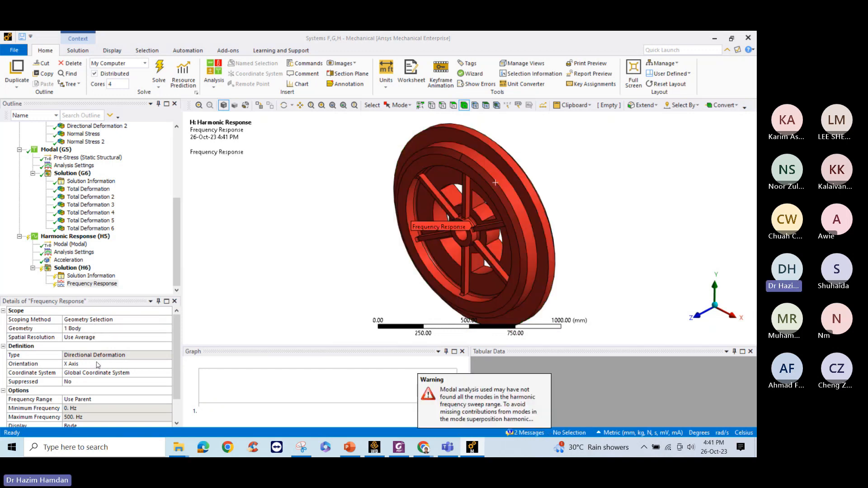
Set the frequency response's spatial resolution to Use Maximum and its orientation to the Z axis.
left_click(99, 374)
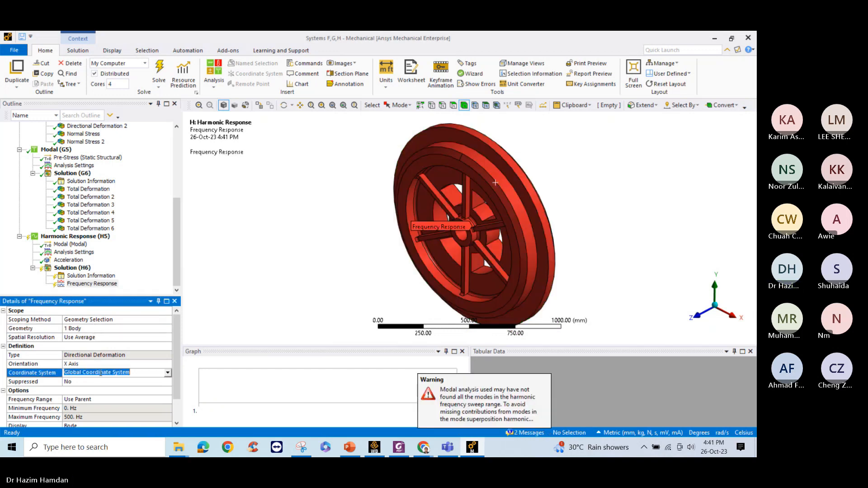
left_click(166, 338)
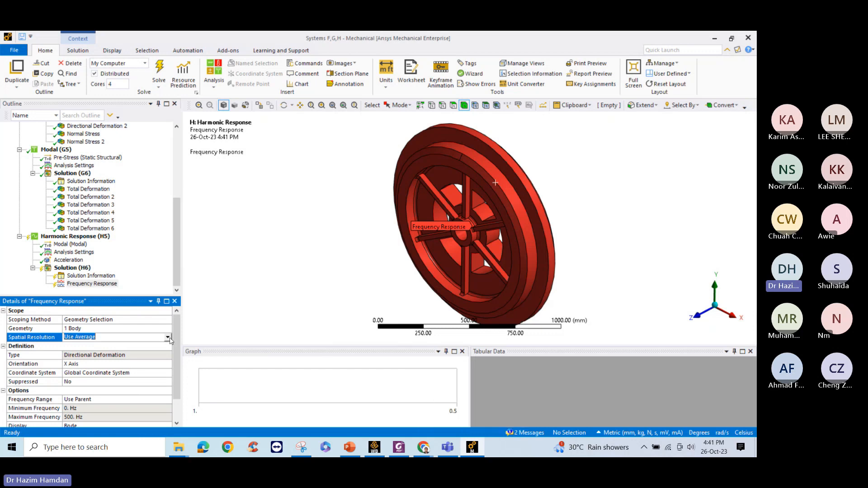
left_click(167, 338)
left_click(113, 353)
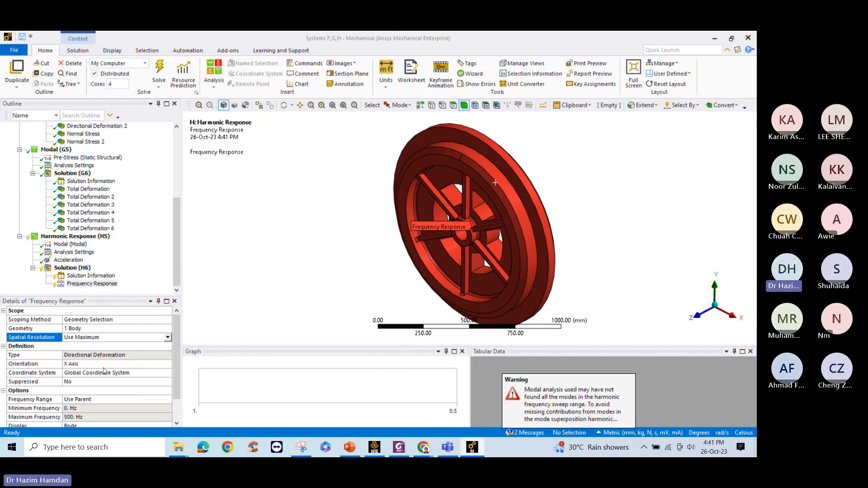
left_click(168, 366)
left_click(168, 365)
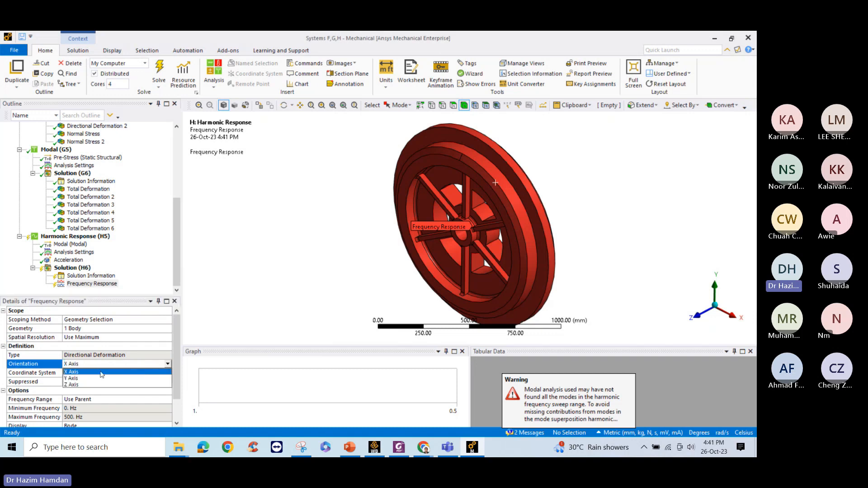
left_click(81, 385)
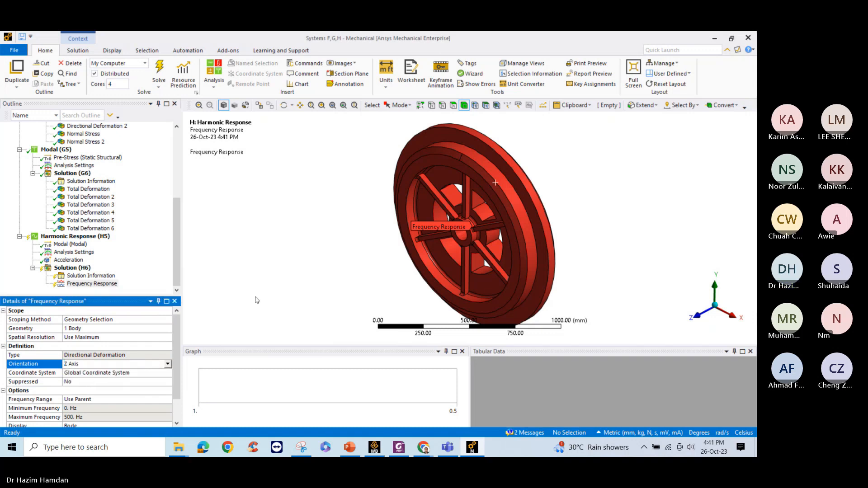
left_click(276, 274)
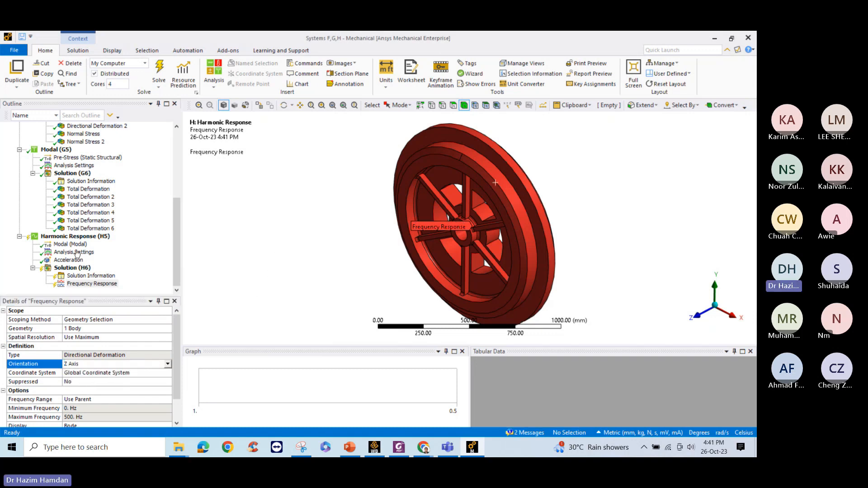
Rescope the frequency response result to the outermost cylindrical rim face of the flywheel.
left_click(91, 328)
left_click(453, 105)
left_click(514, 165)
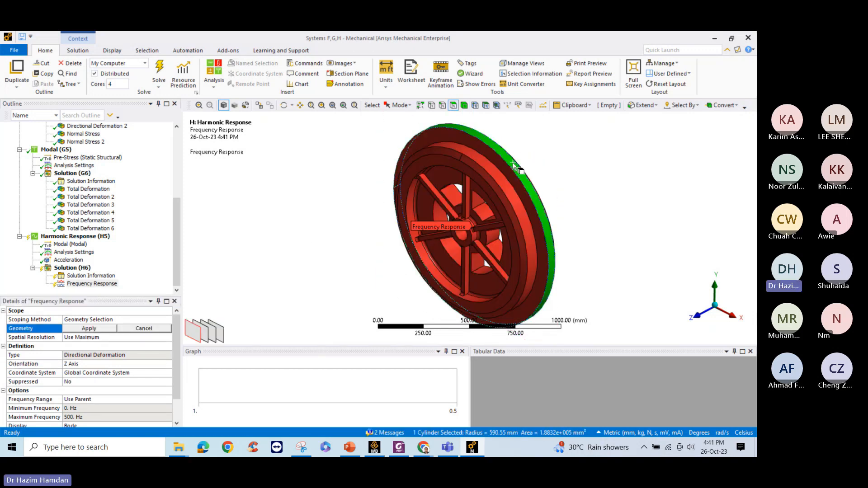
left_click(88, 329)
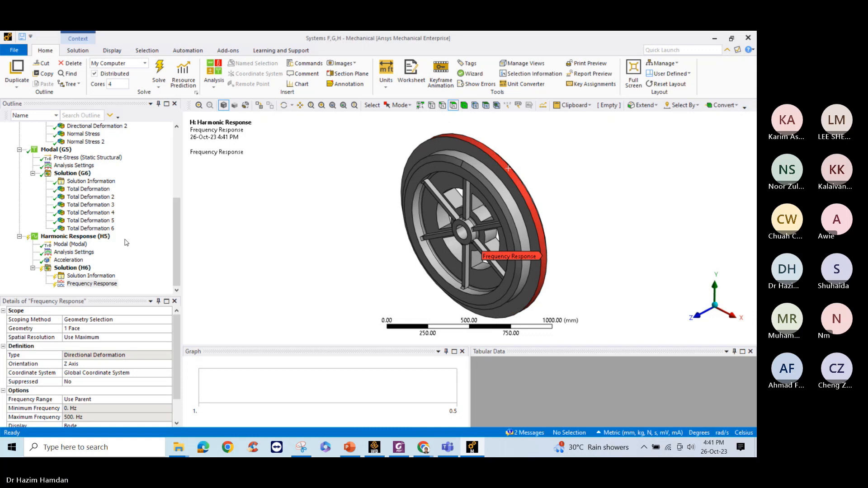
right_click(98, 283)
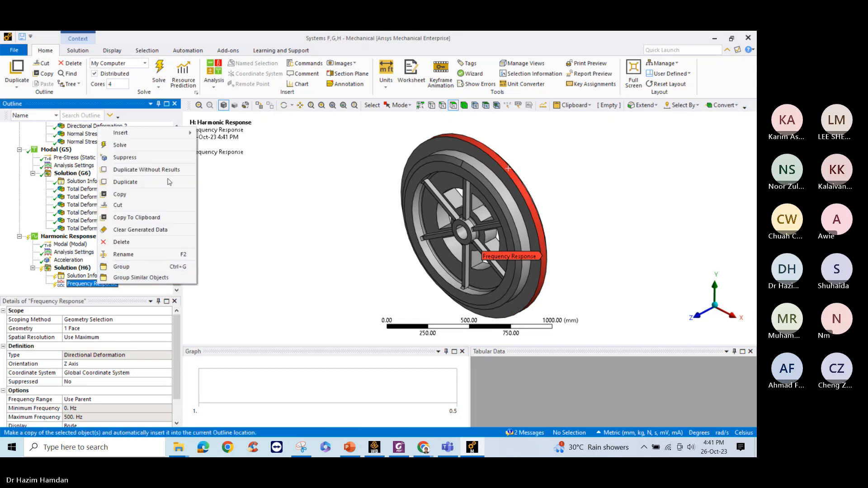
mouse_move(189, 134)
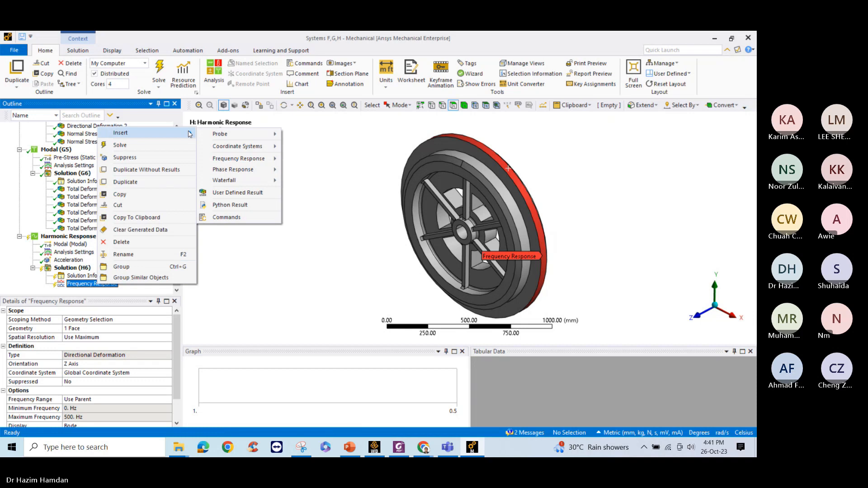
mouse_move(240, 136)
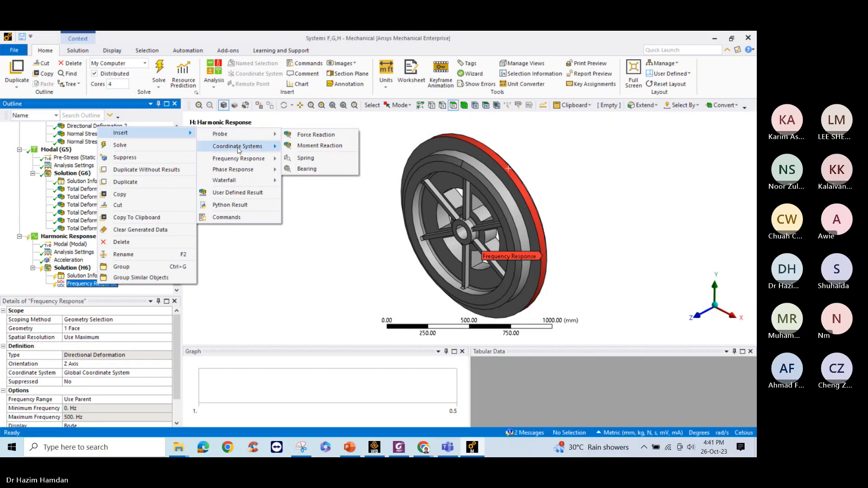
mouse_move(239, 159)
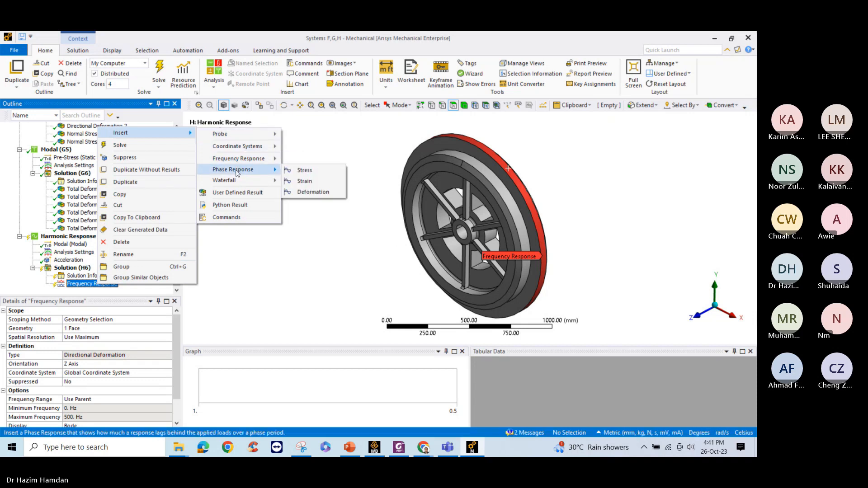
left_click(290, 304)
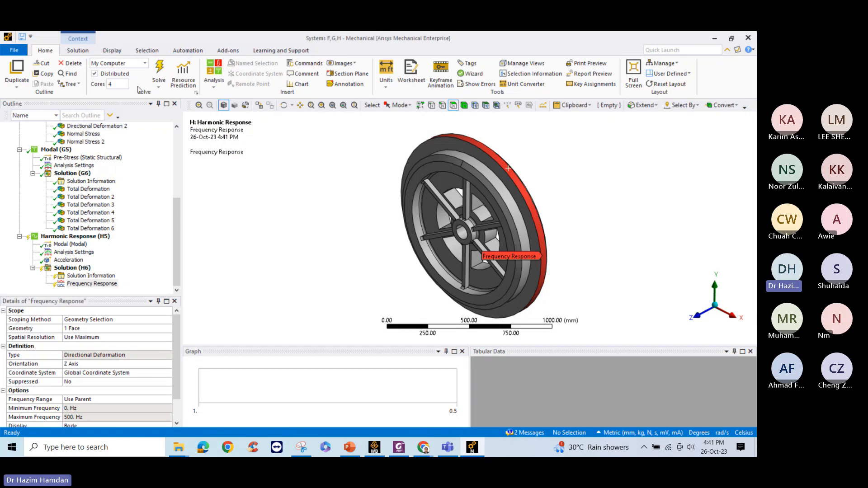
Solve the flywheel's harmonic response analysis.
left_click(159, 68)
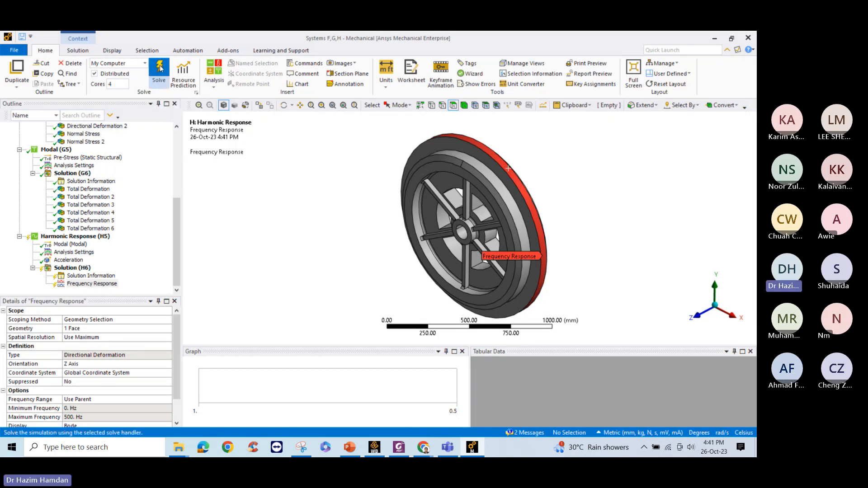
left_click(102, 237)
right_click(105, 238)
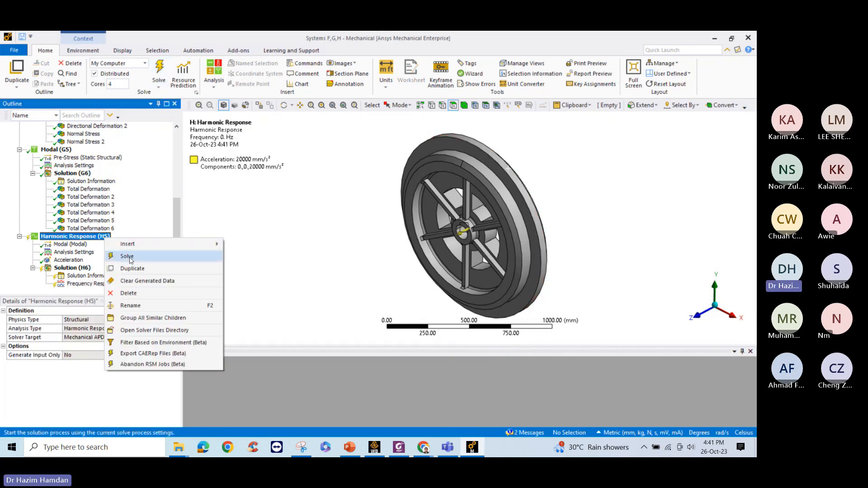
left_click(127, 256)
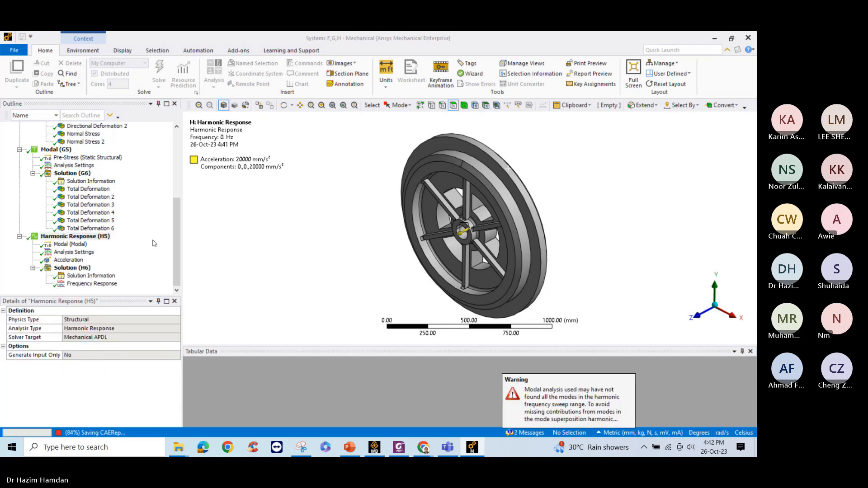
Review the rim's frequency response amplitude and phase angle plots with the phase plot enlarged, and close the Mechanical window.
left_click(91, 275)
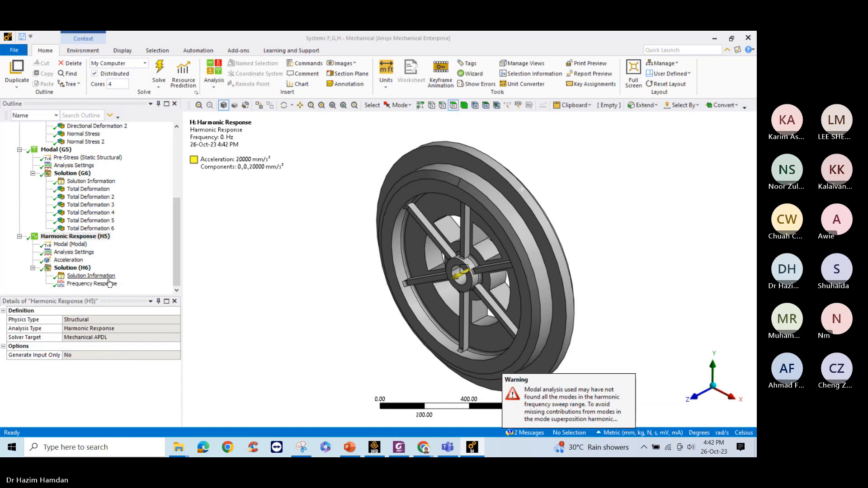
left_click(95, 283)
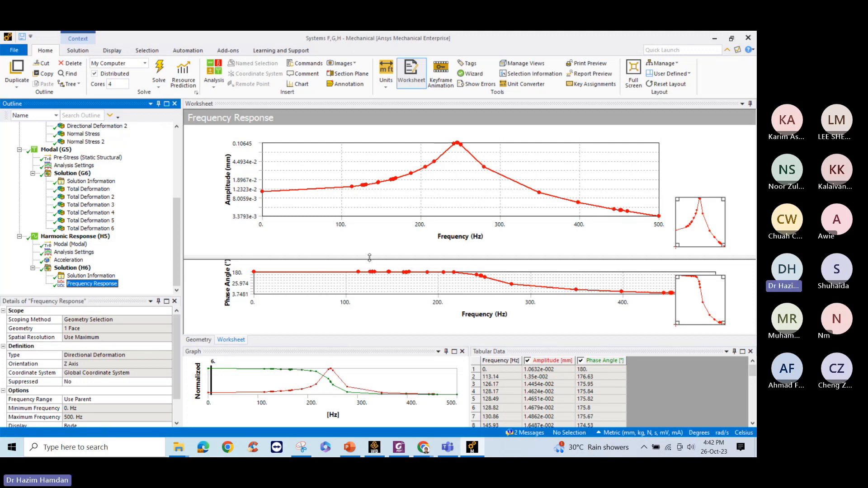
left_click_drag(369, 257, 368, 221)
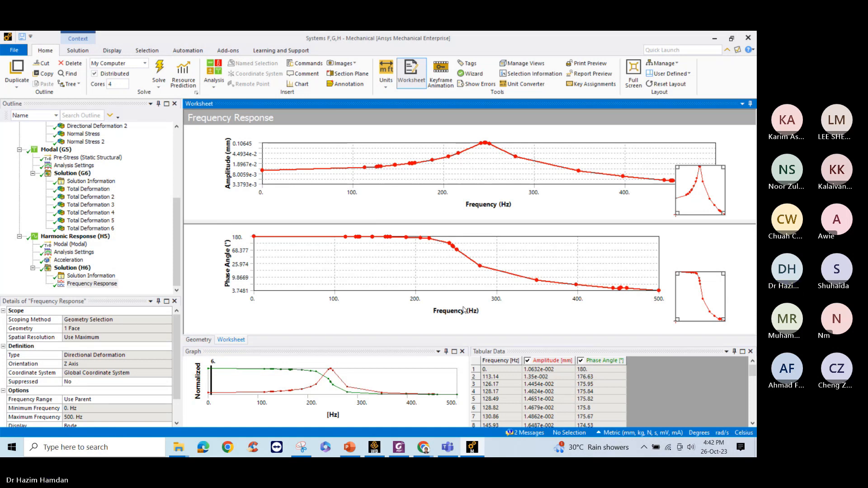
left_click_drag(177, 239, 178, 231)
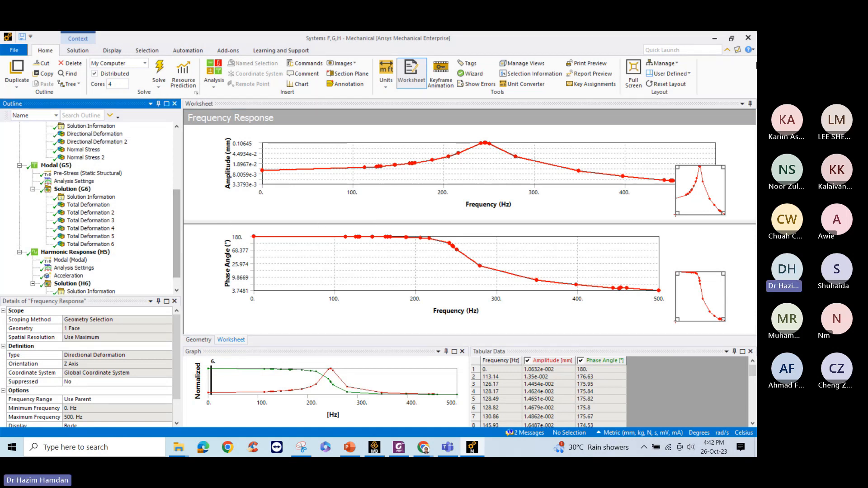
left_click(747, 39)
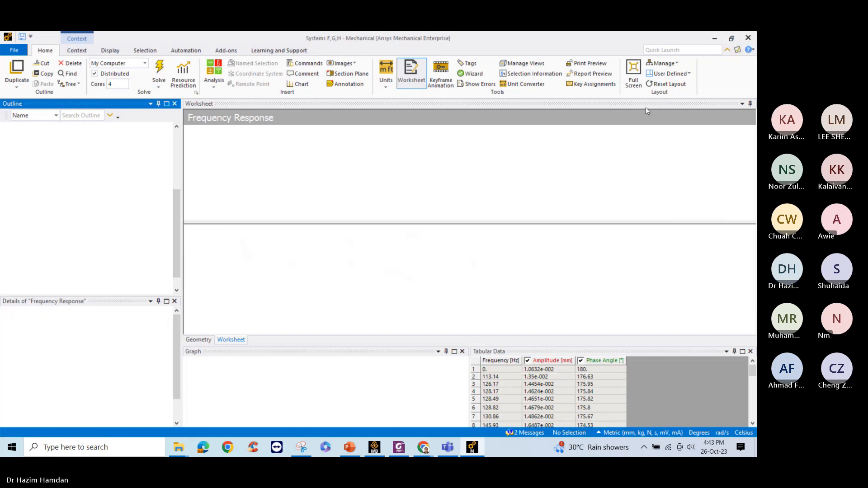